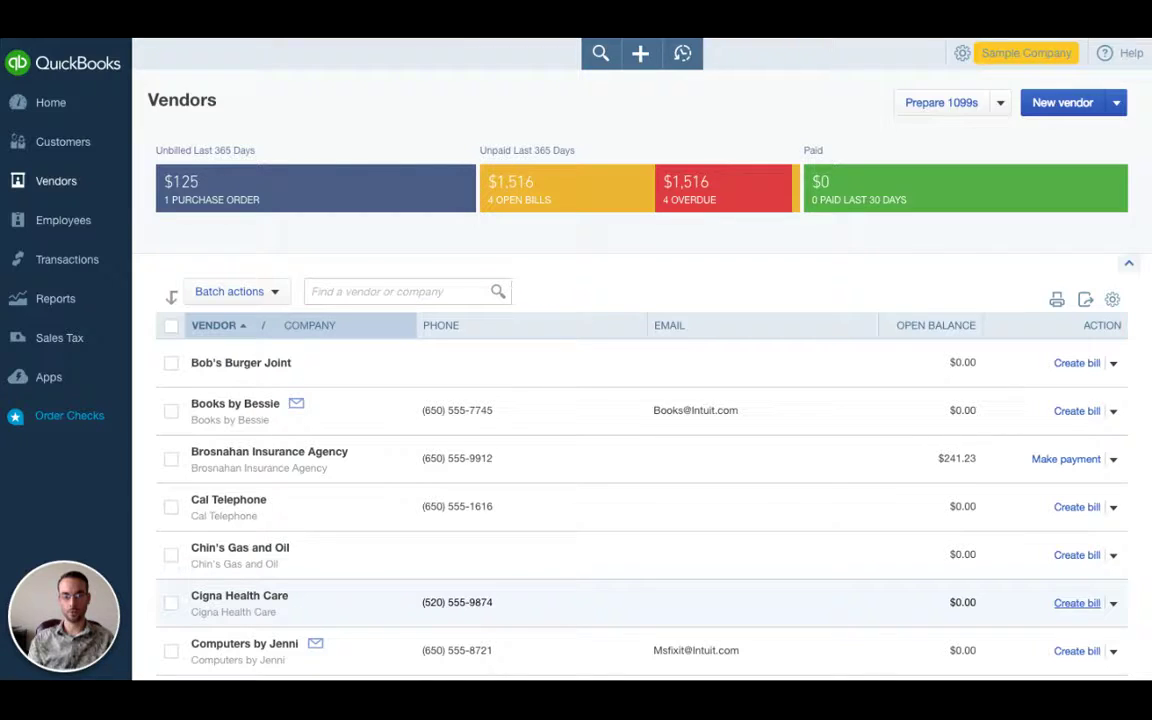
Step: Open the vendor Cigna Health Care and start a new bill for it
triple_click(304, 595)
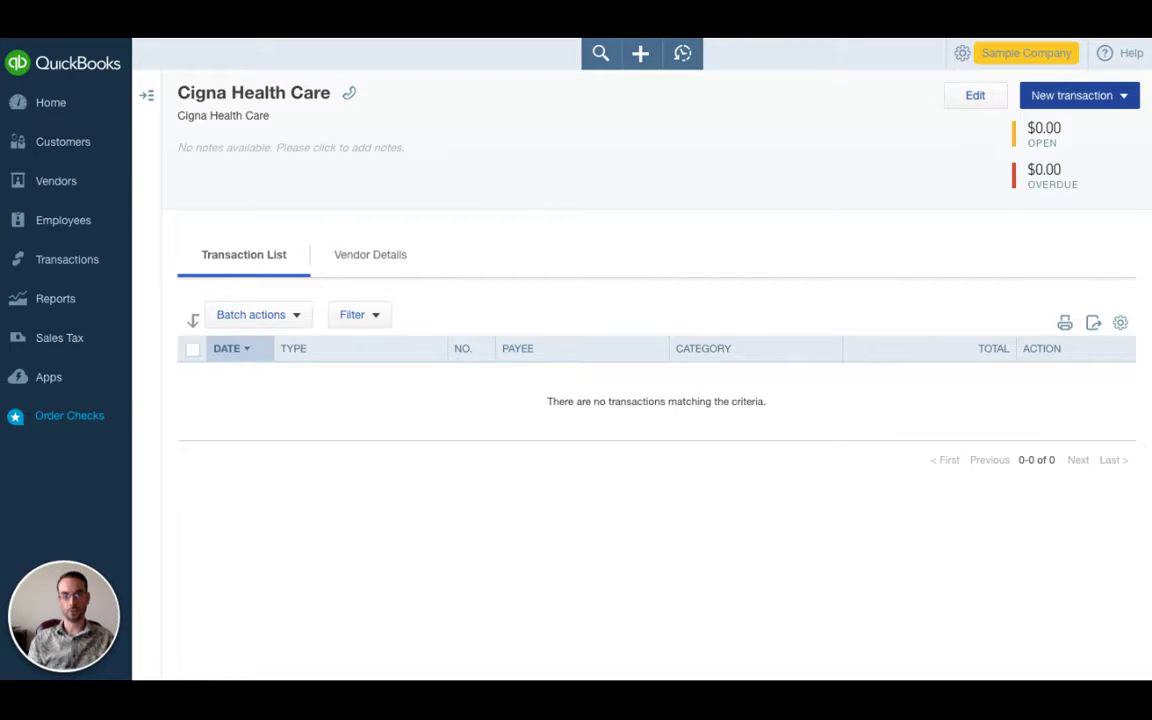
click(1072, 95)
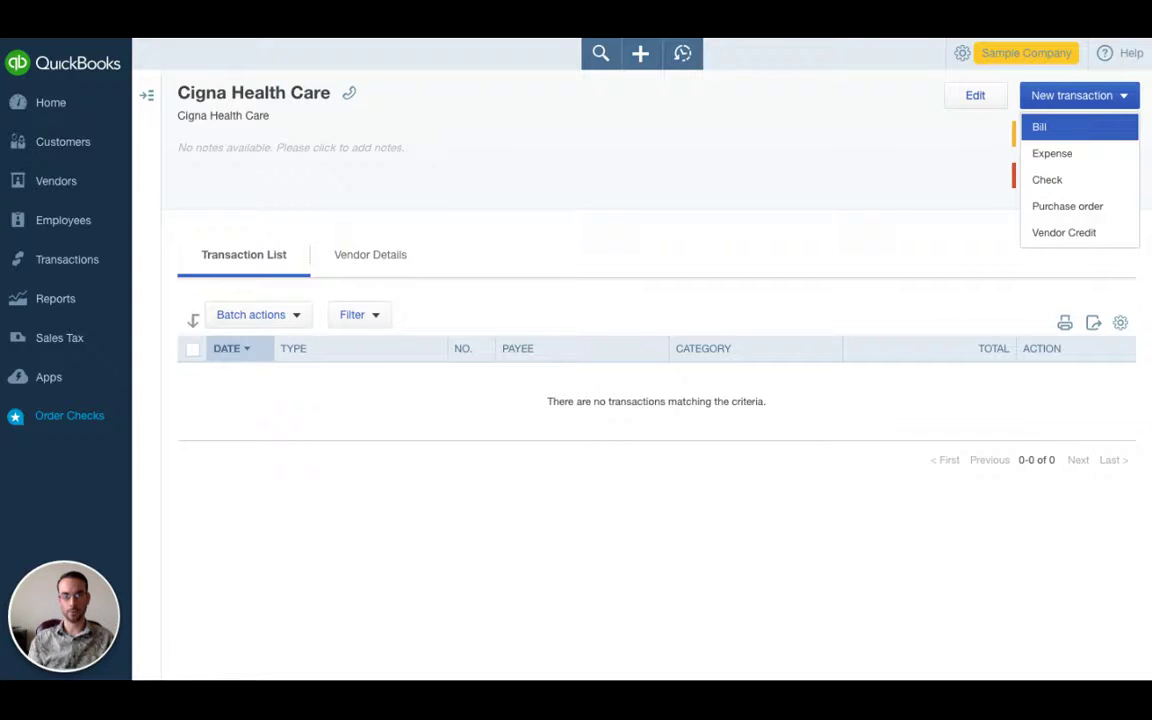
key(Escape)
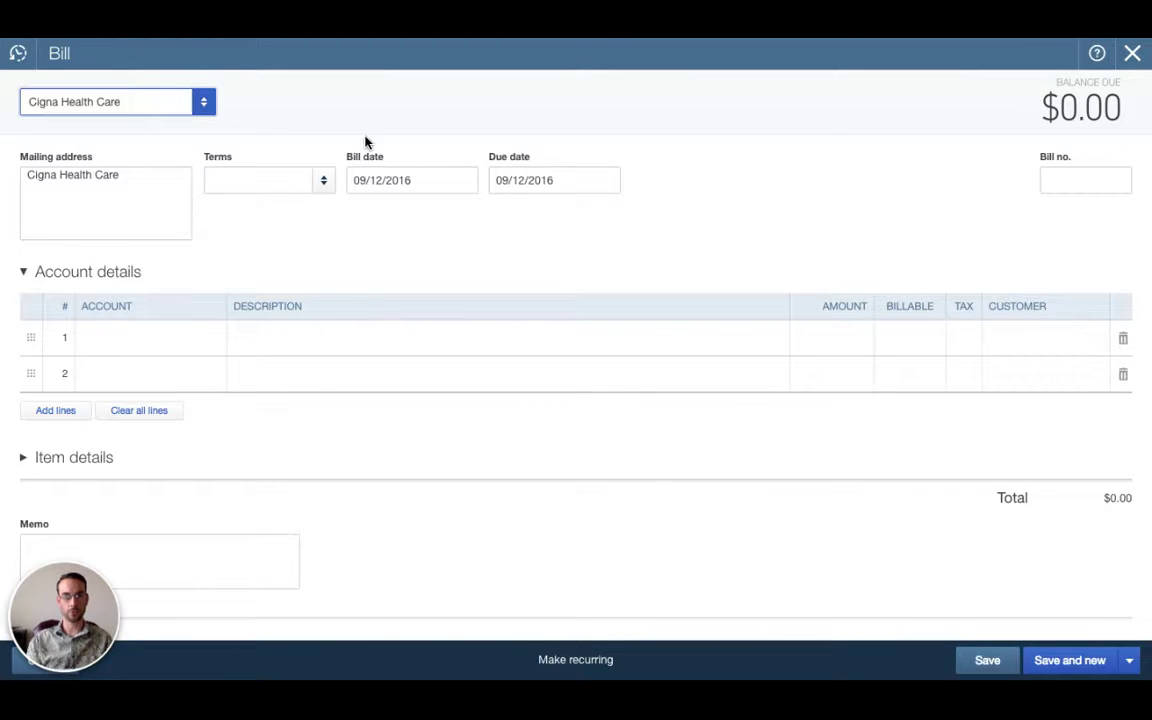
Step: Set the bill's terms to Net 30 and enter 123 as the bill number
key(Tab)
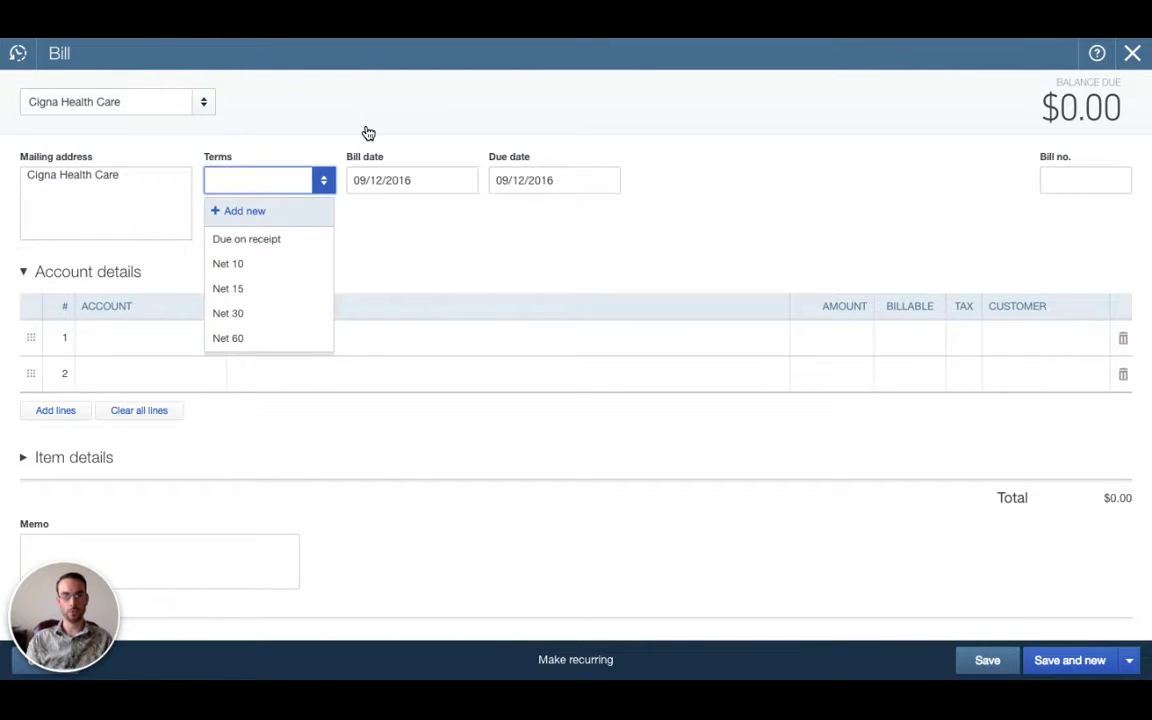
key(Down)
key(Down)
key(Down)
key(Down)
key(Return)
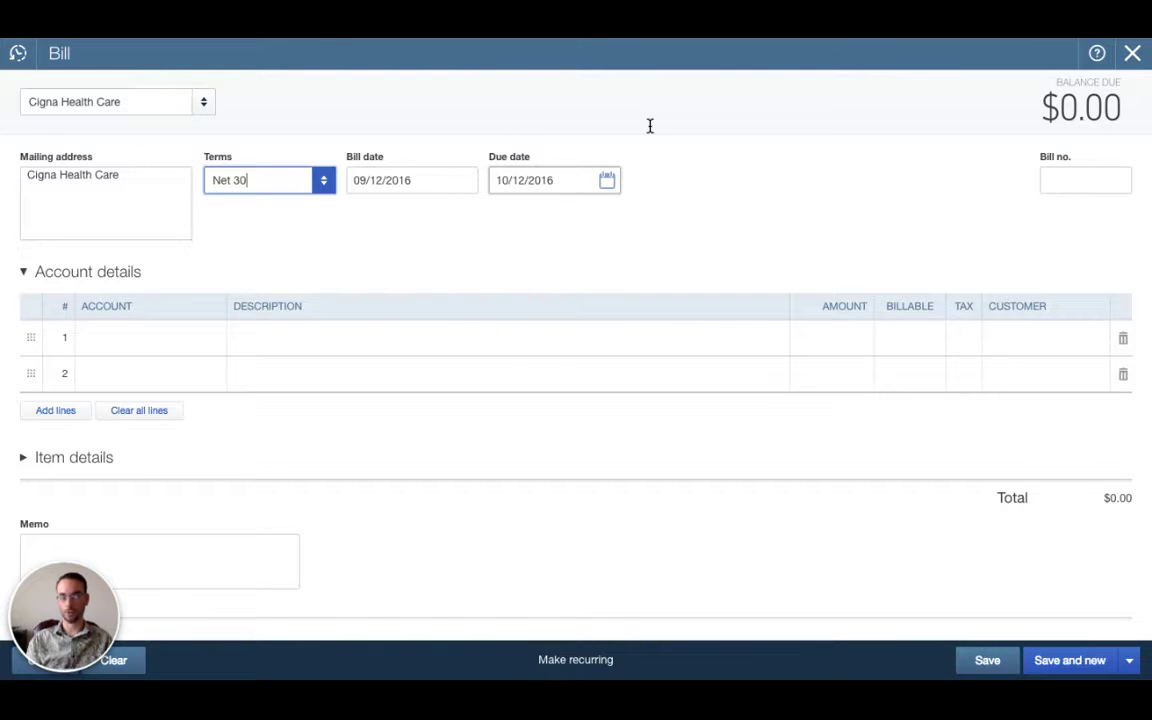
click(1085, 180)
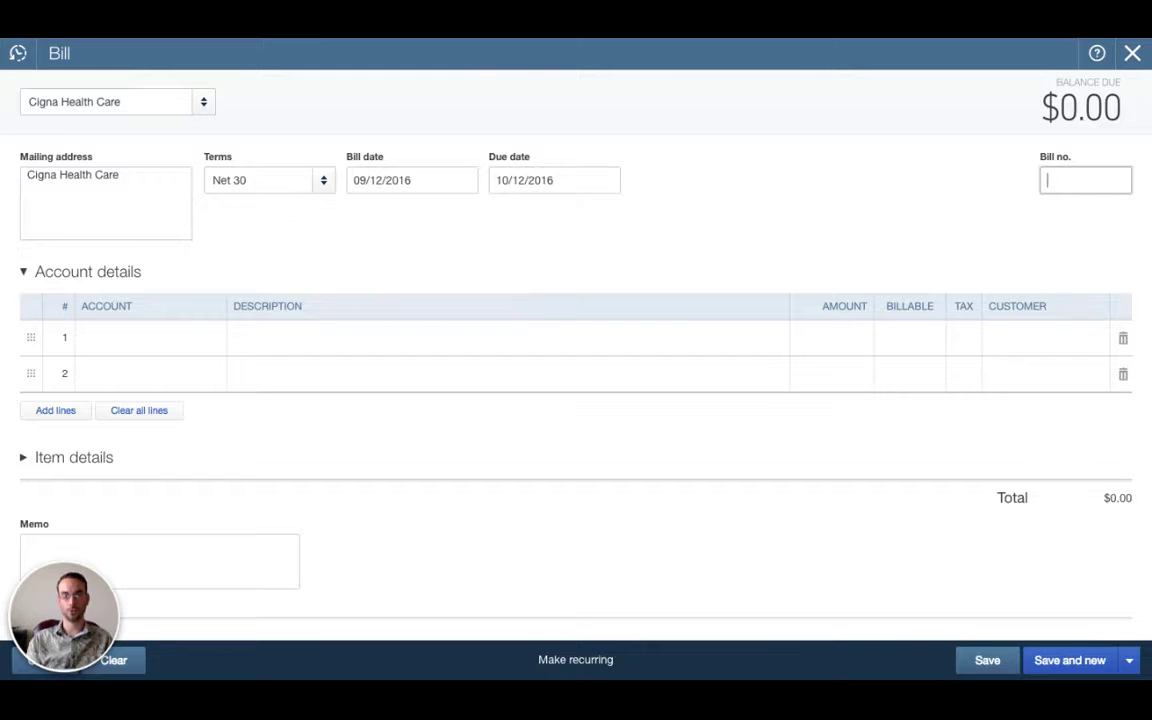
text(123)
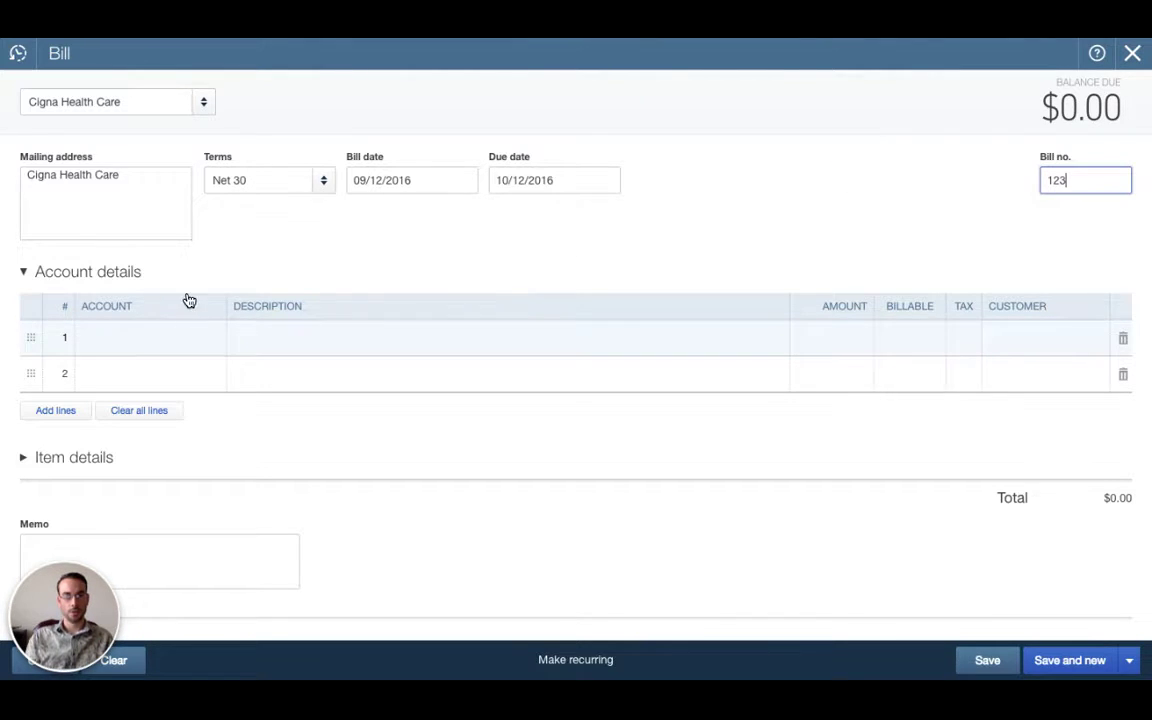
Step: Assign the Insurance expense account to the first account detail line of the bill
click(120, 304)
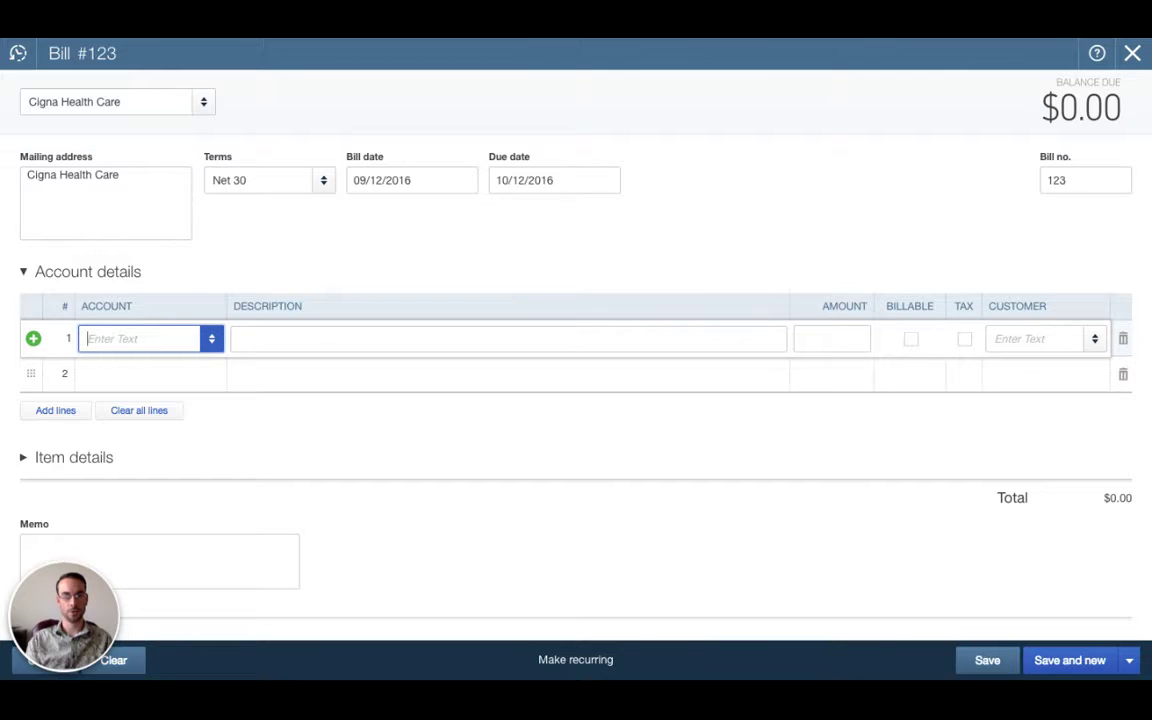
key(Down)
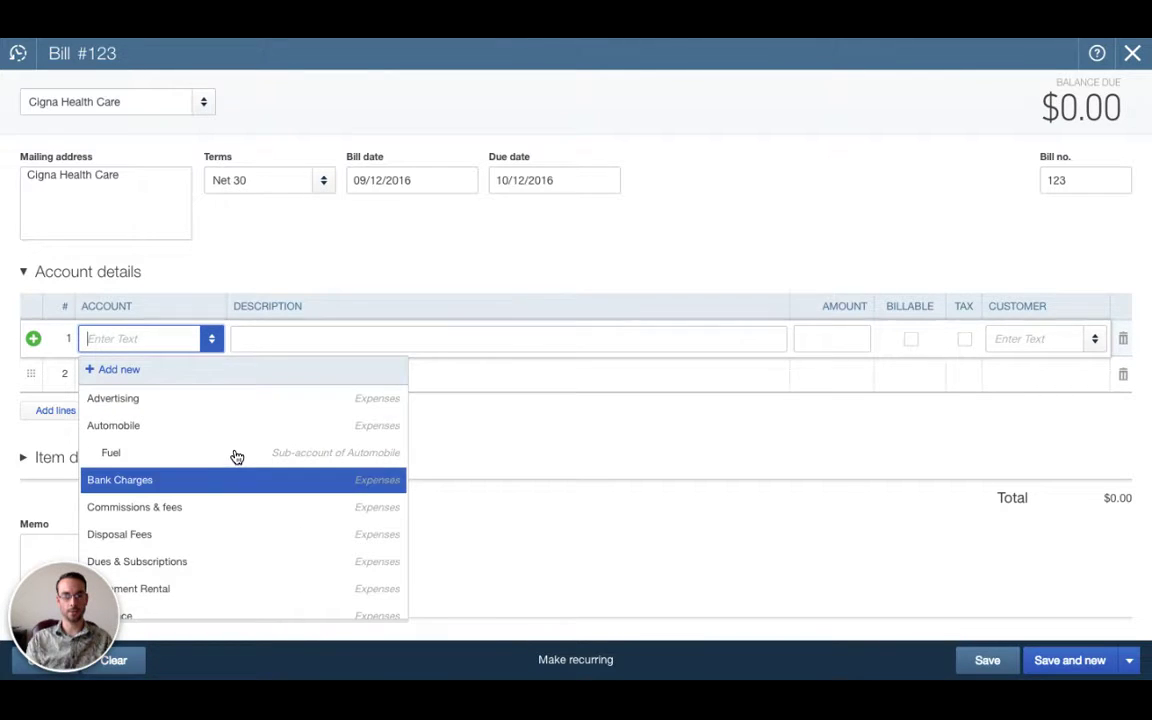
scroll(237, 455, down, 1)
scroll(237, 455, down, 3)
scroll(237, 455, up, 1)
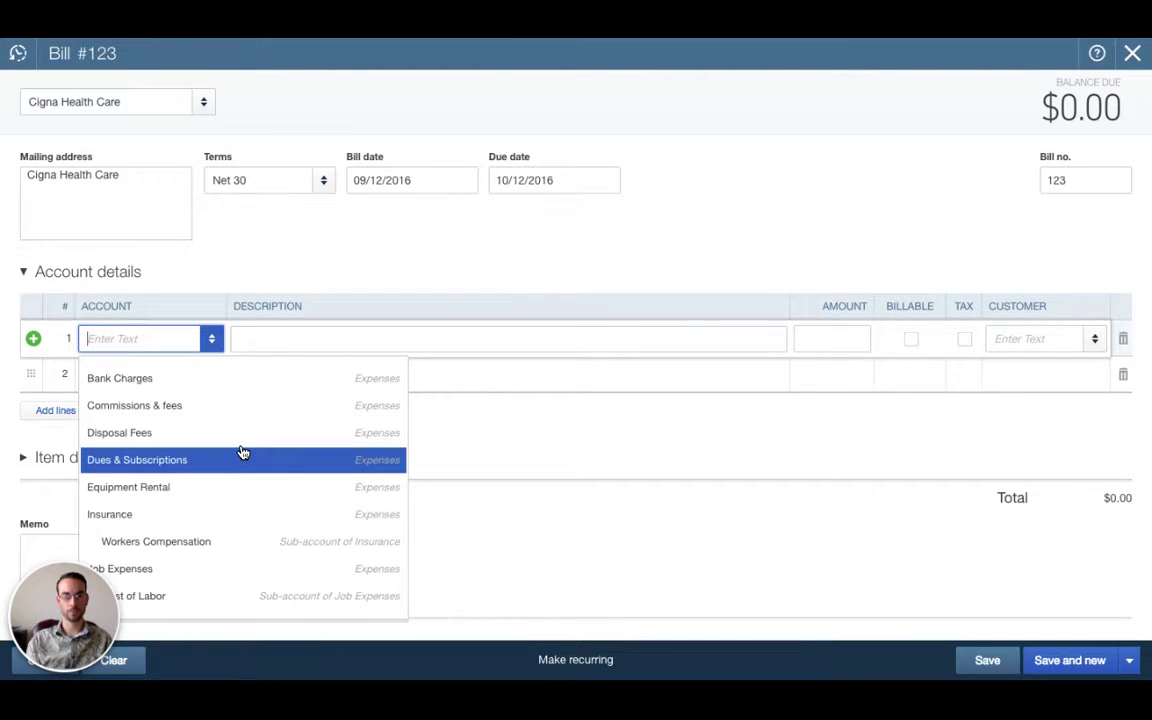
scroll(241, 453, down, 3)
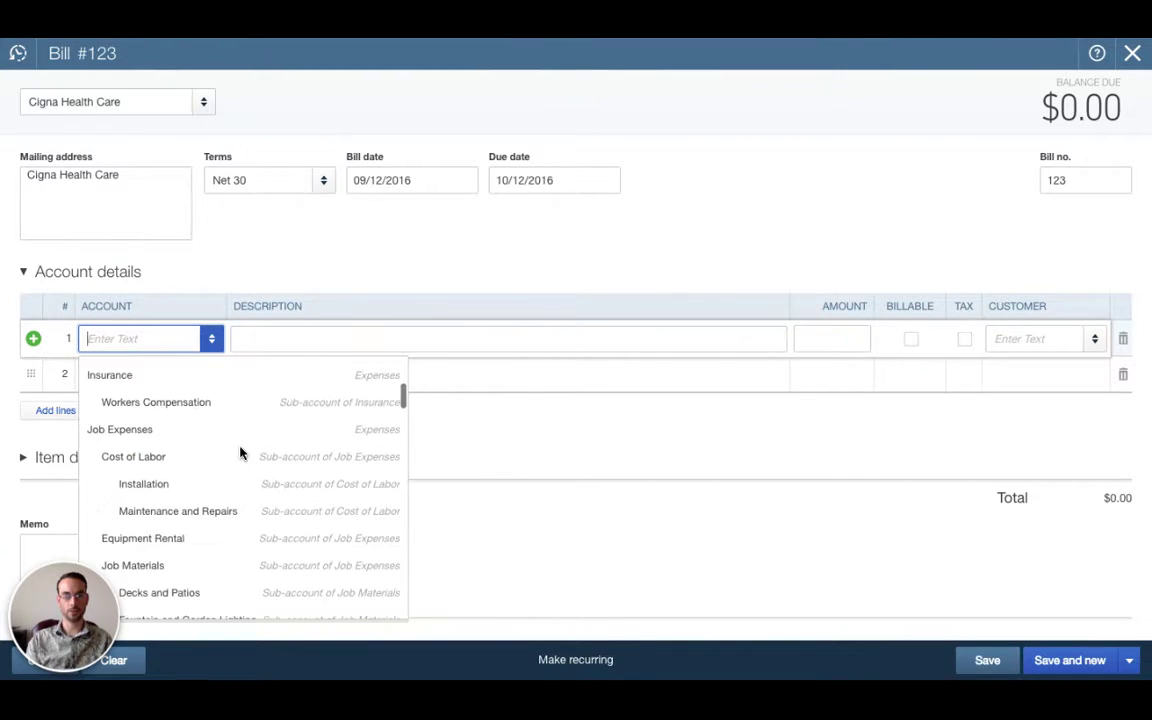
key(Down)
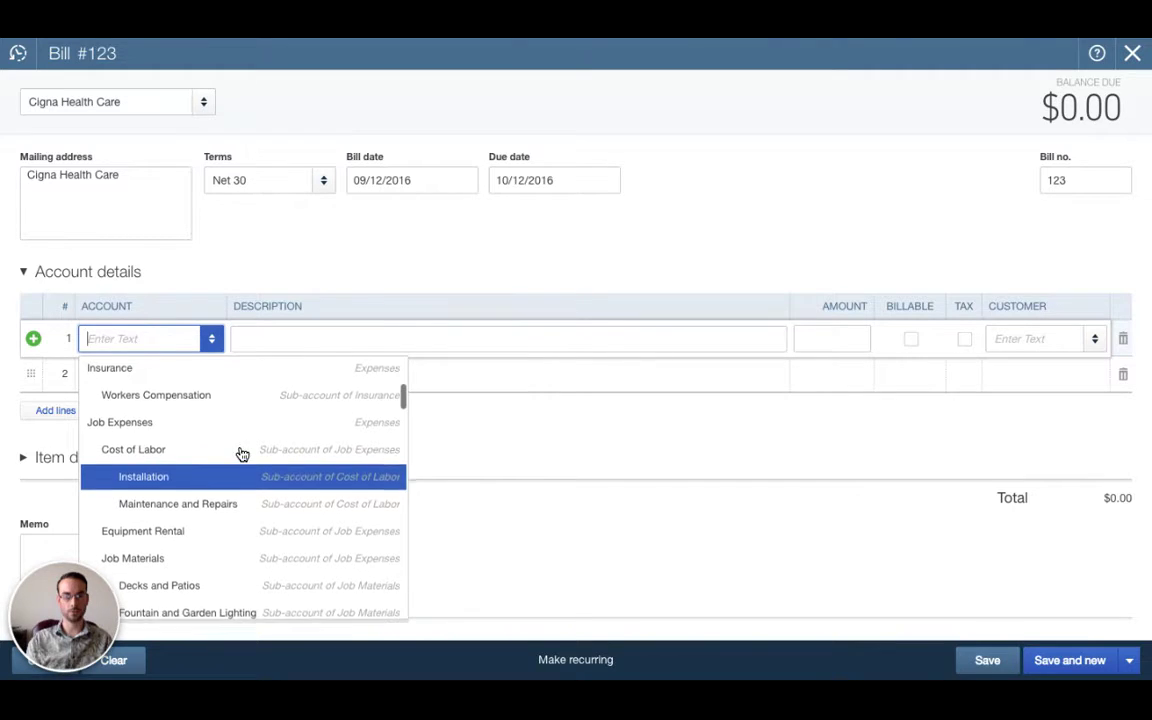
key(Up)
key(Up)
key(Up)
key(Up)
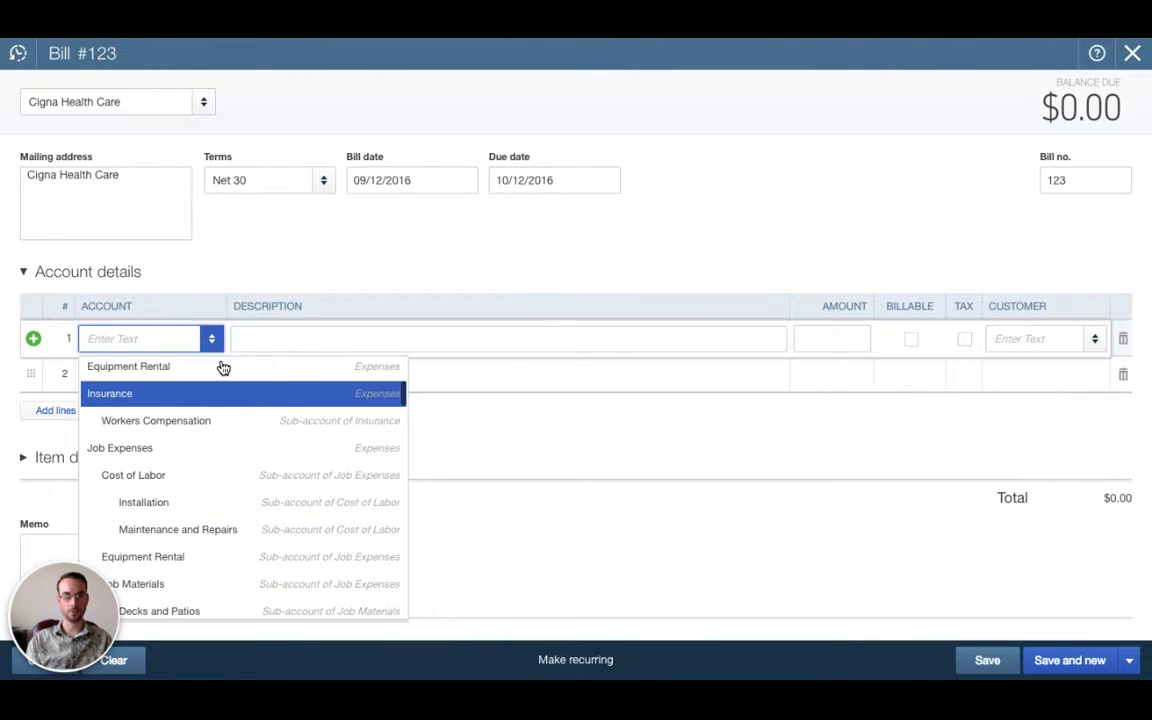
key(Return)
Step: Describe the Insurance line as "Sept Health Premium" and set its amount to 100
key(Tab)
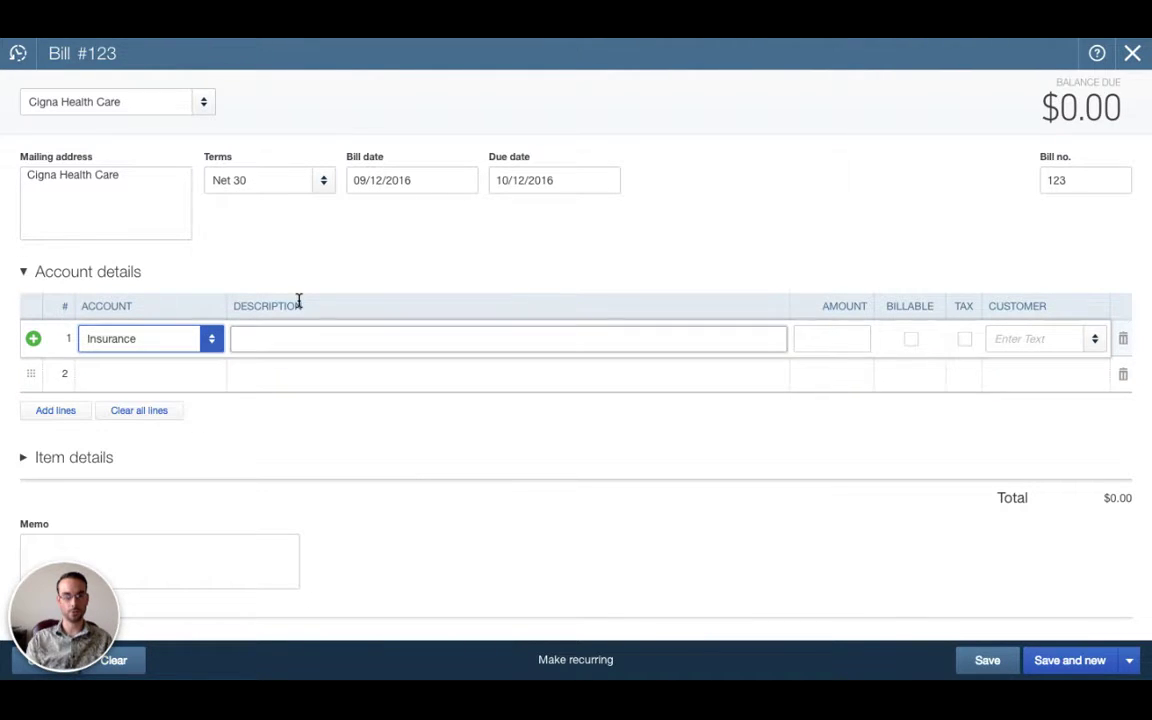
text(Sept)
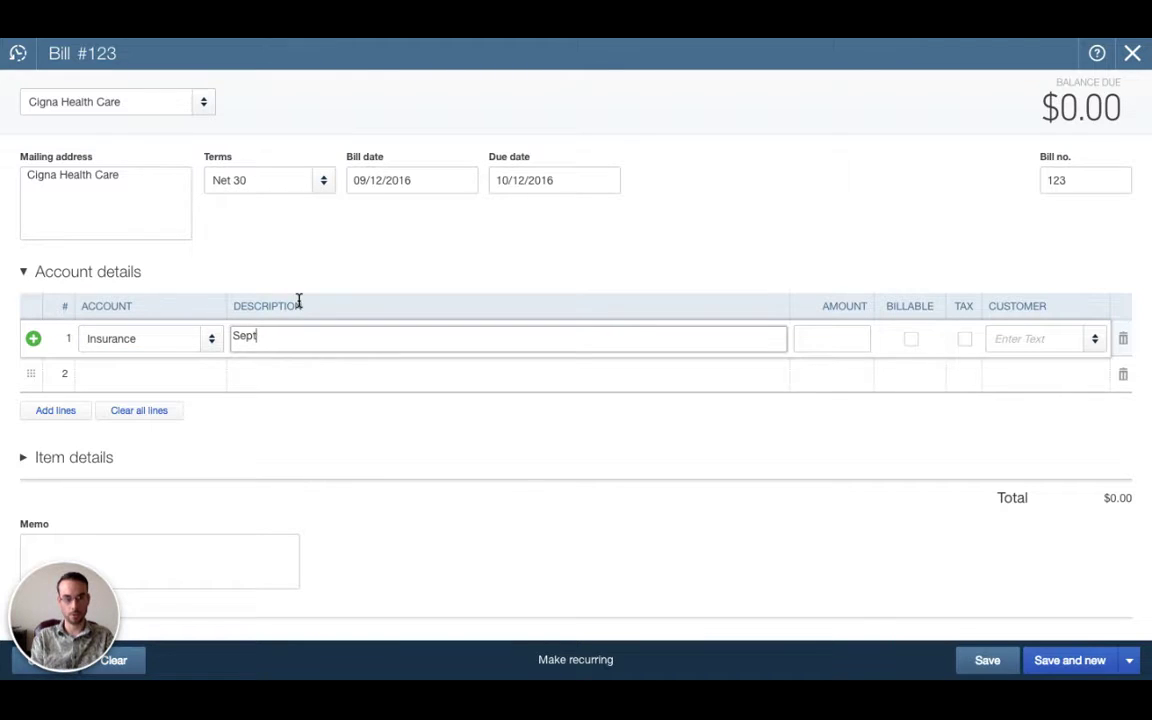
text( Health P)
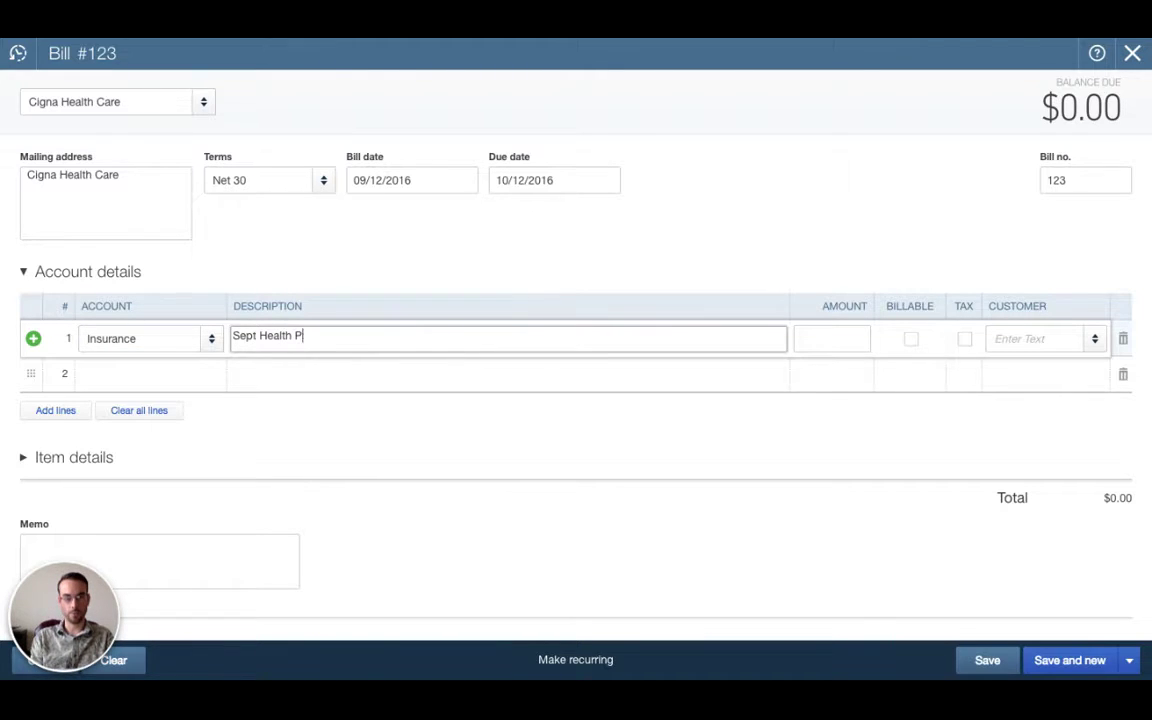
text(remium)
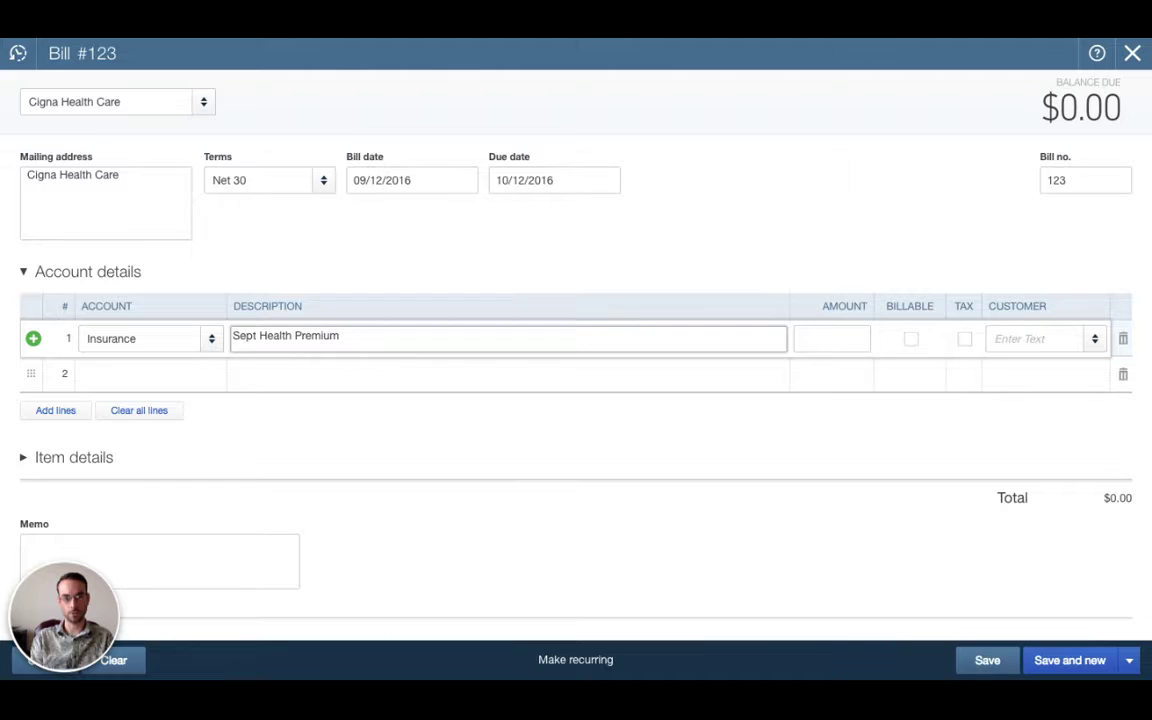
key(Tab)
text(1)
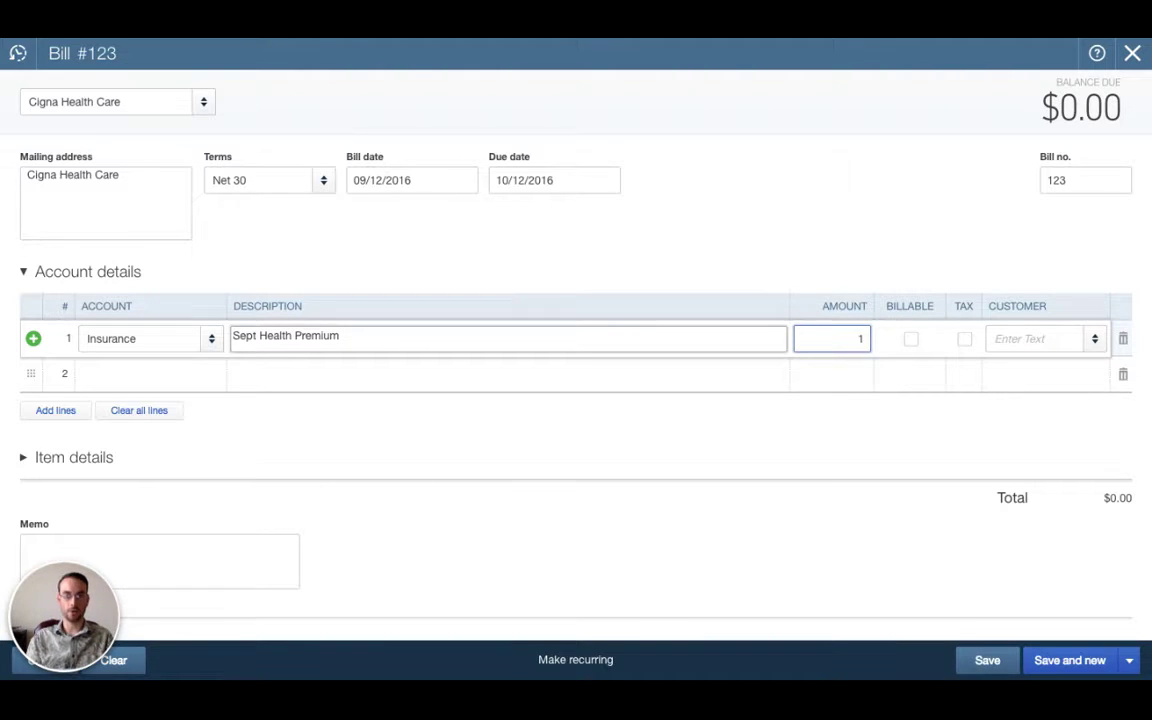
text(00)
key(Tab)
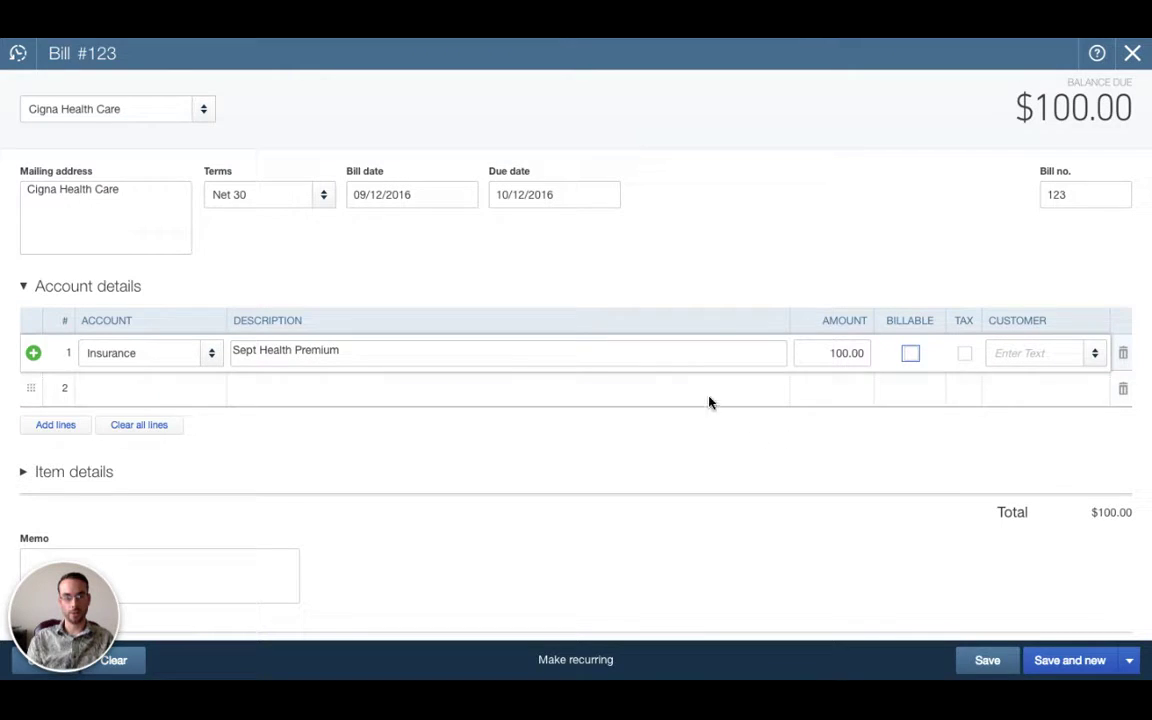
Step: Copy the Insurance line's description, "Sept Health Premium", into the bill's memo
scroll(661, 432, down, 1)
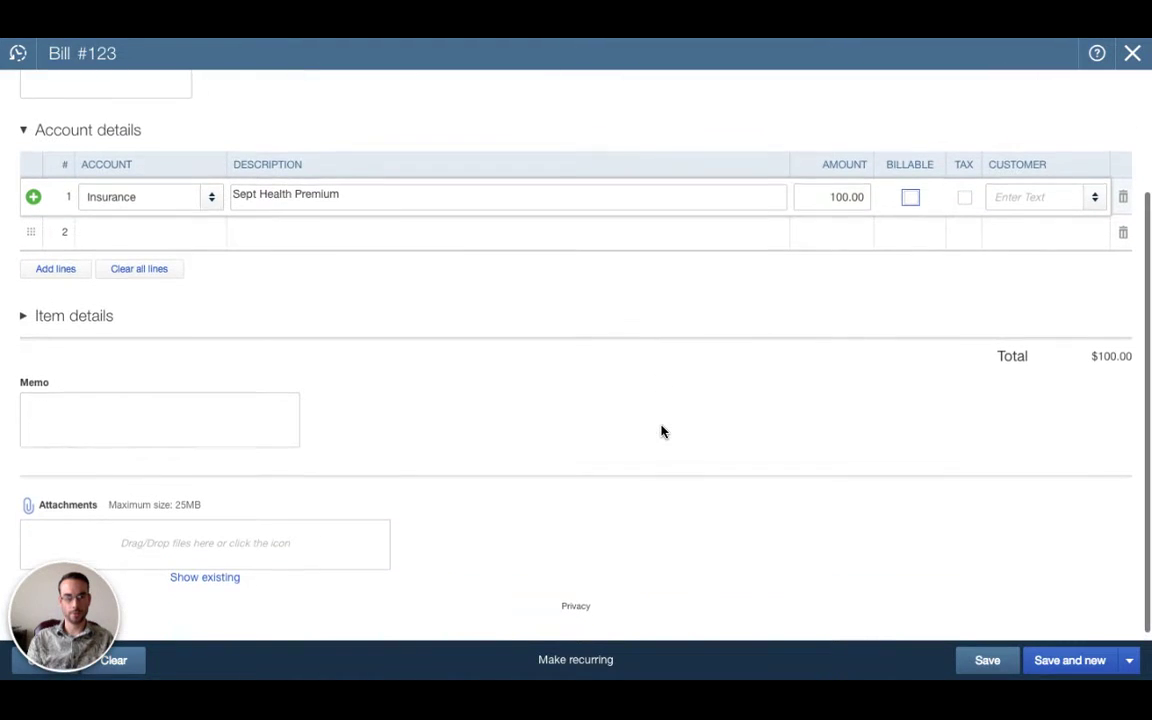
click(330, 195)
key(ctrl+c)
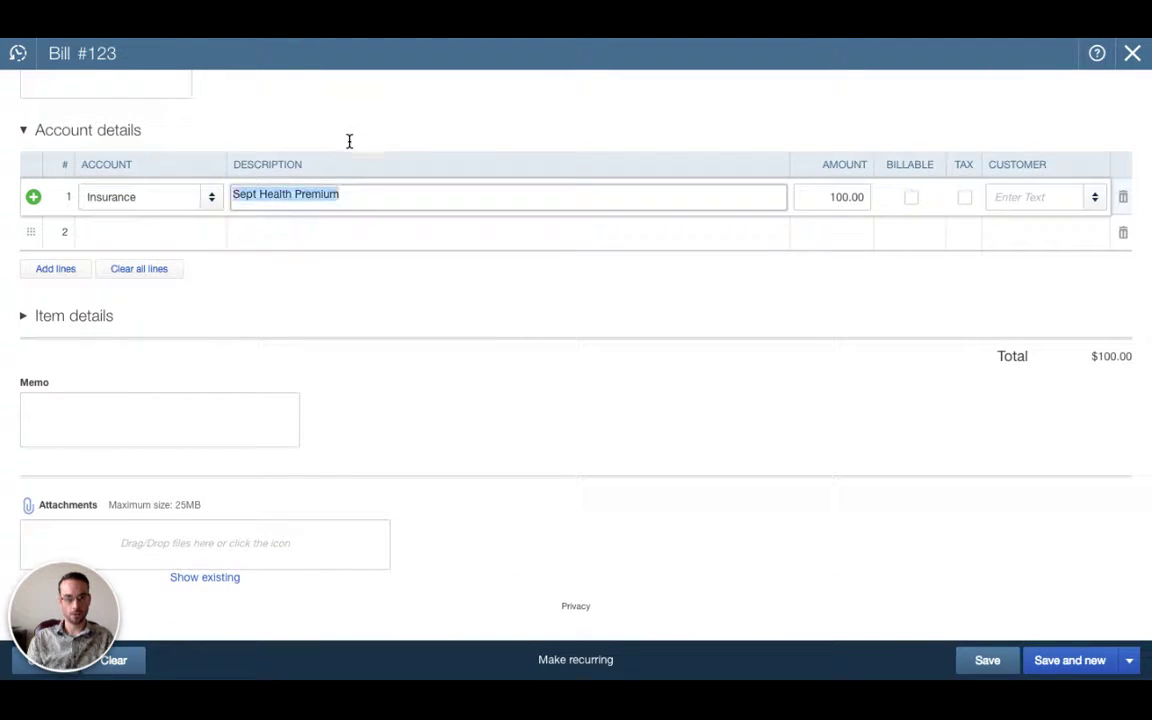
click(263, 386)
key(ctrl+v)
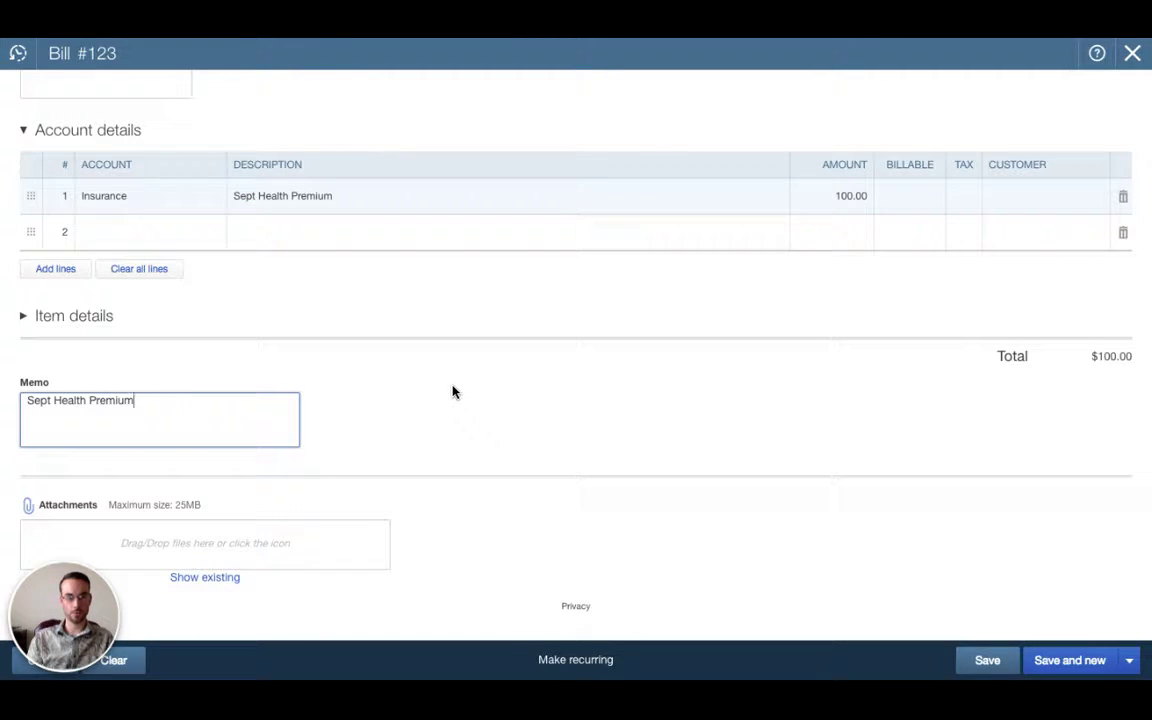
Step: Attach Monthly Packages Examples.png to the bill, and save and close it
scroll(452, 391, down, 1)
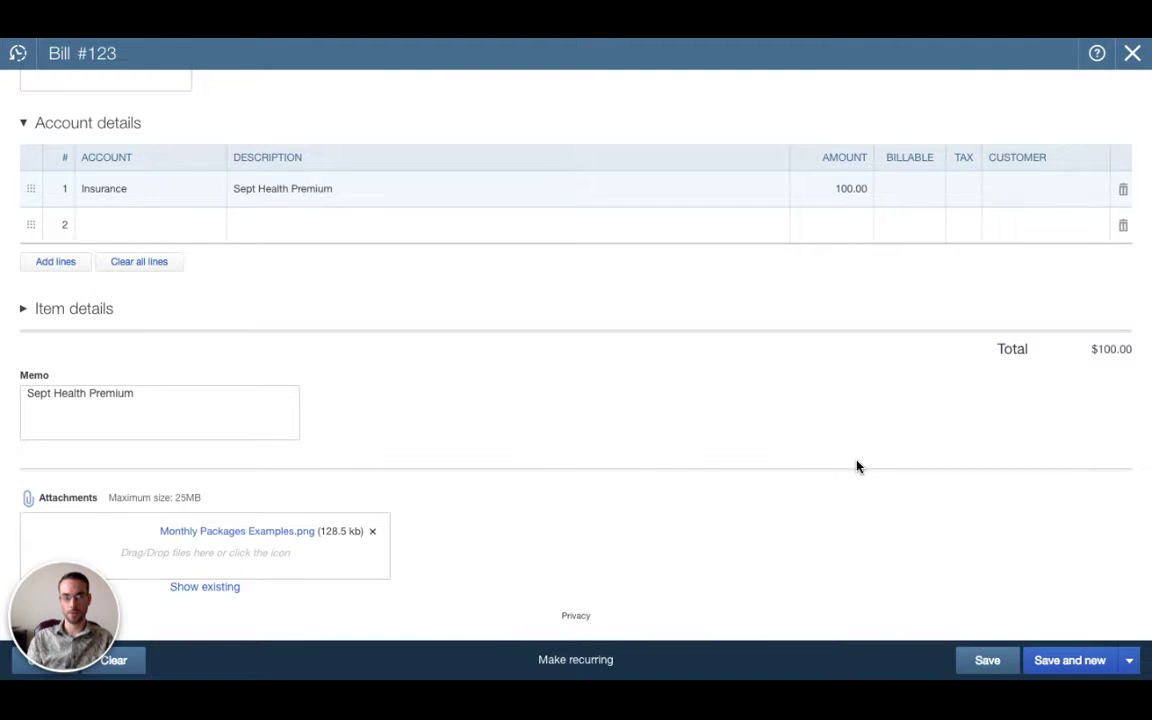
scroll(856, 465, up, 3)
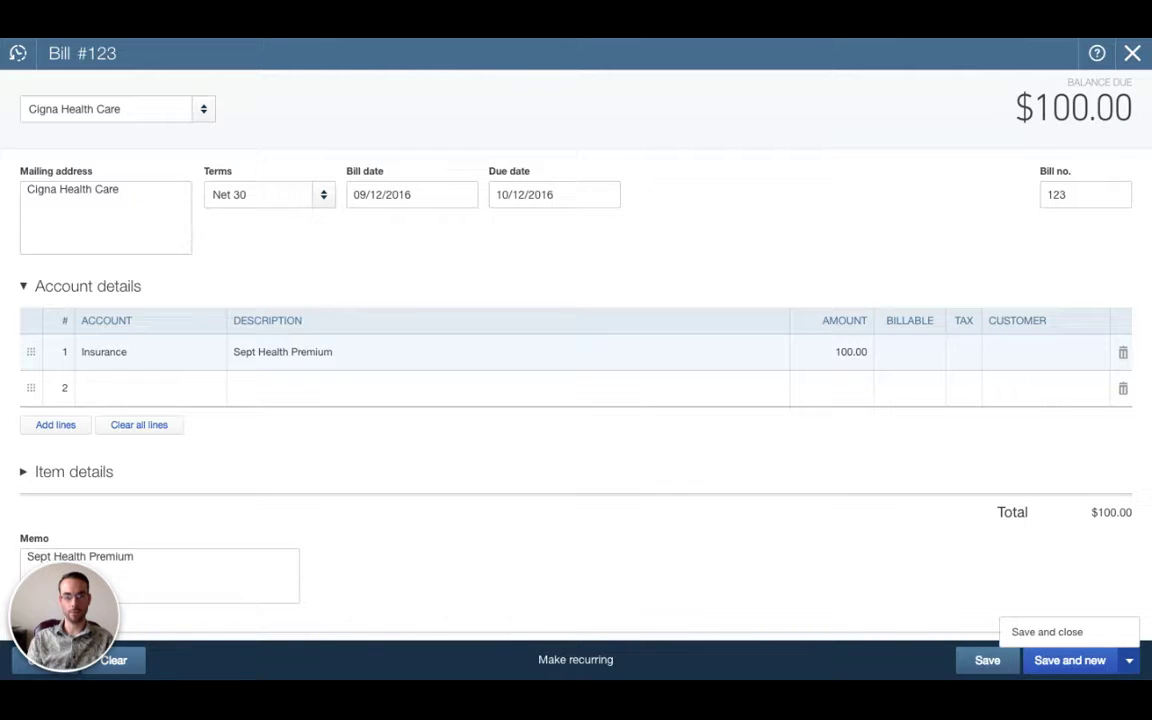
click(1047, 632)
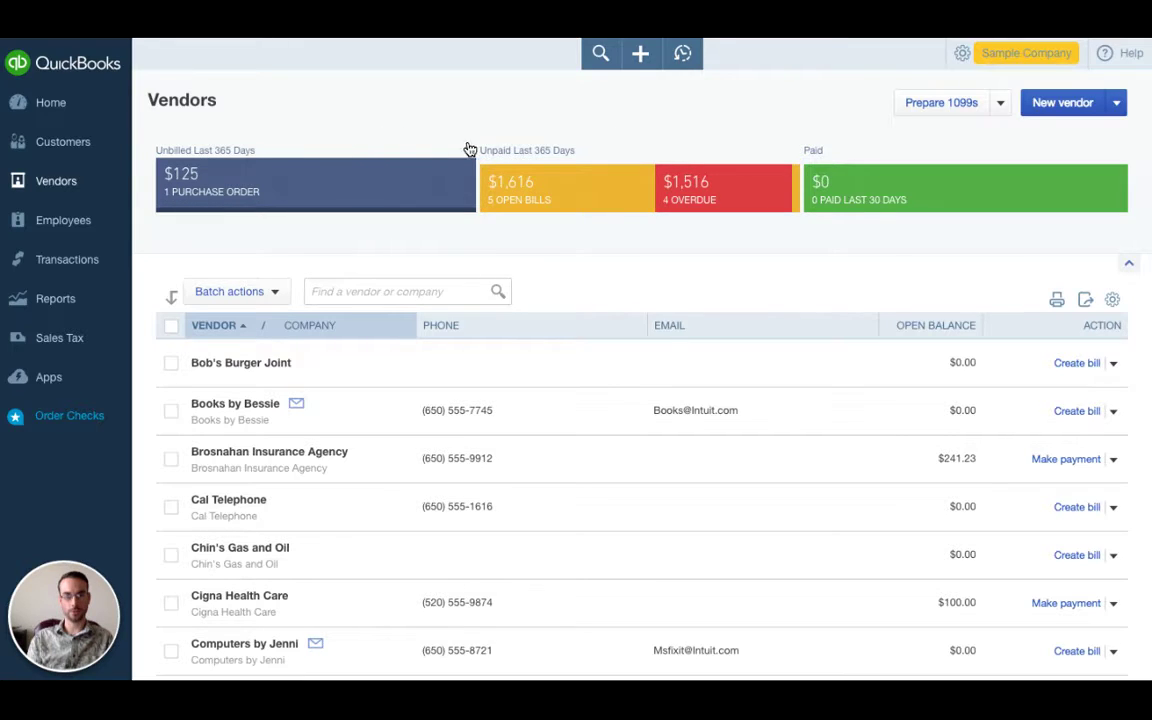
Step: Filter the vendors to those with unpaid bills, and open Cigna Health Care's bill to view its additional actions
click(587, 145)
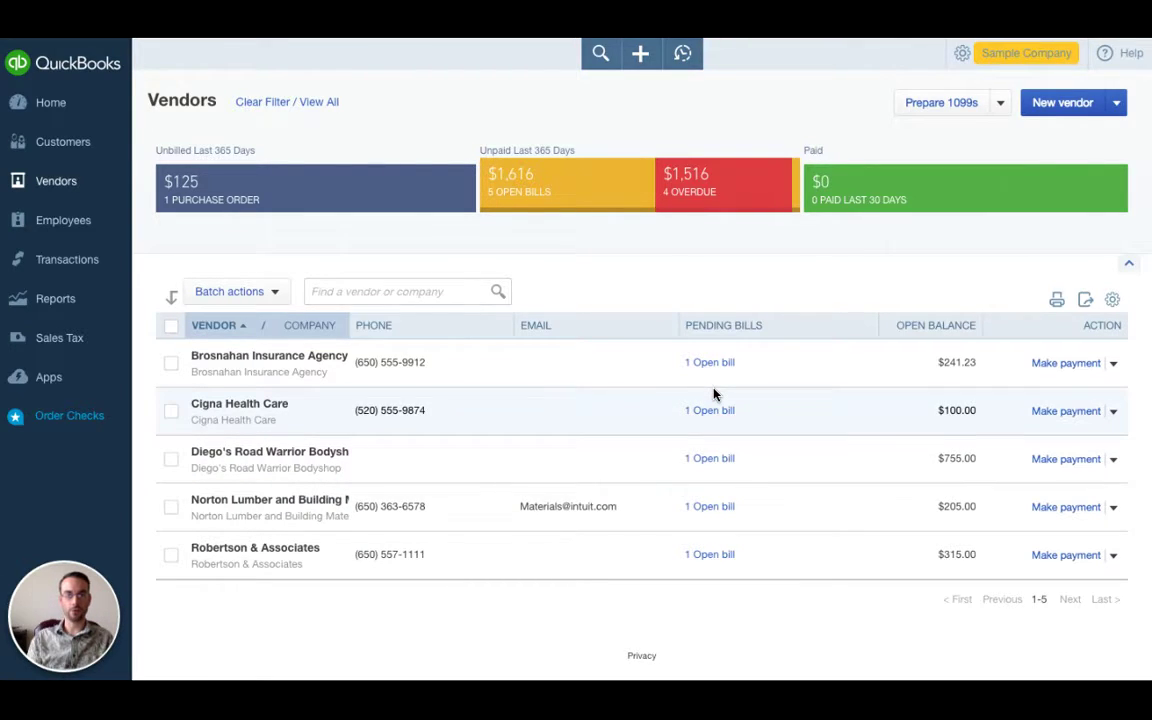
click(818, 391)
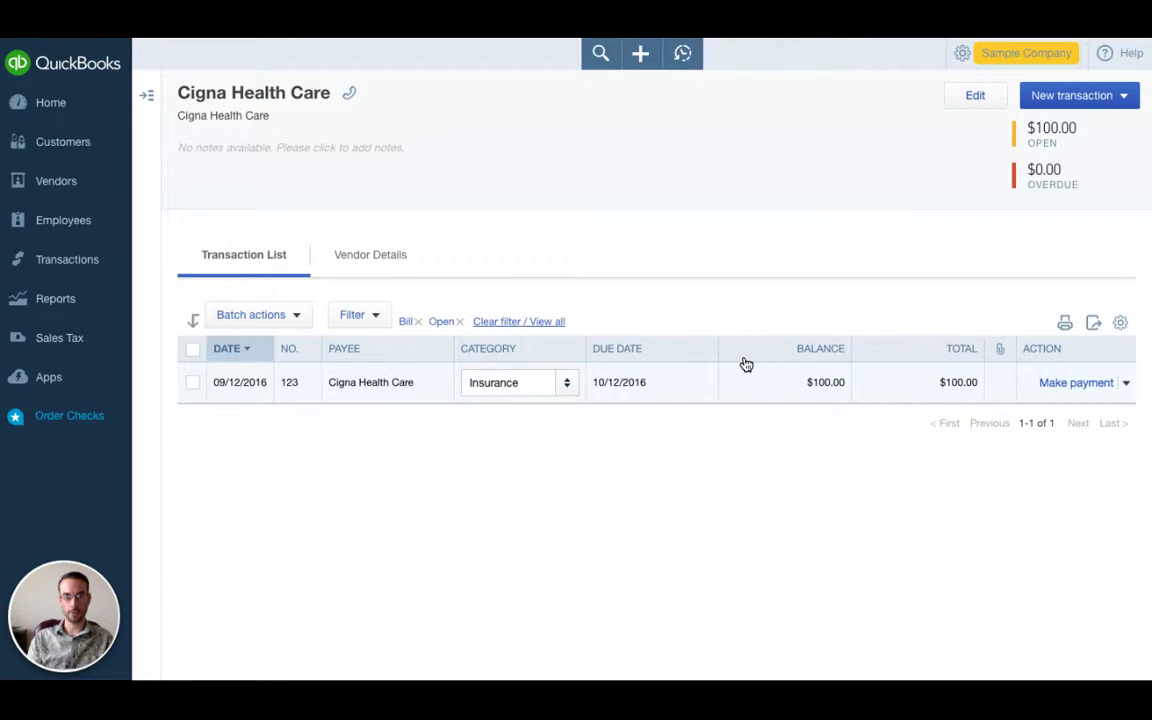
click(745, 364)
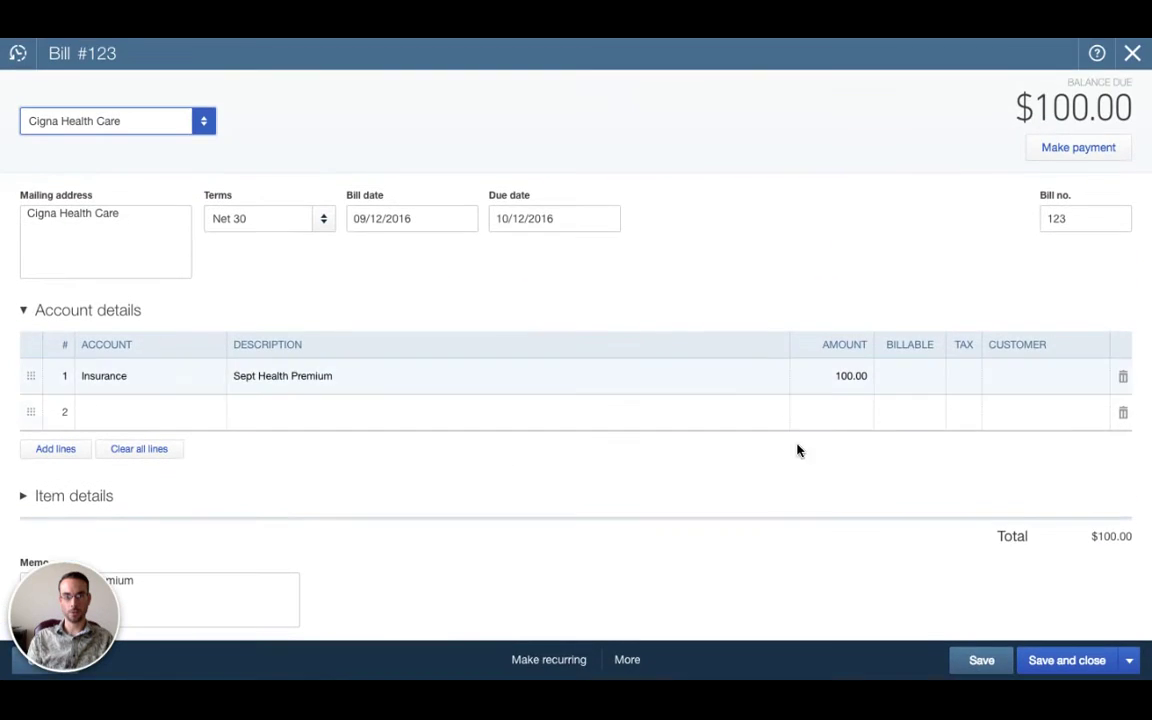
click(700, 662)
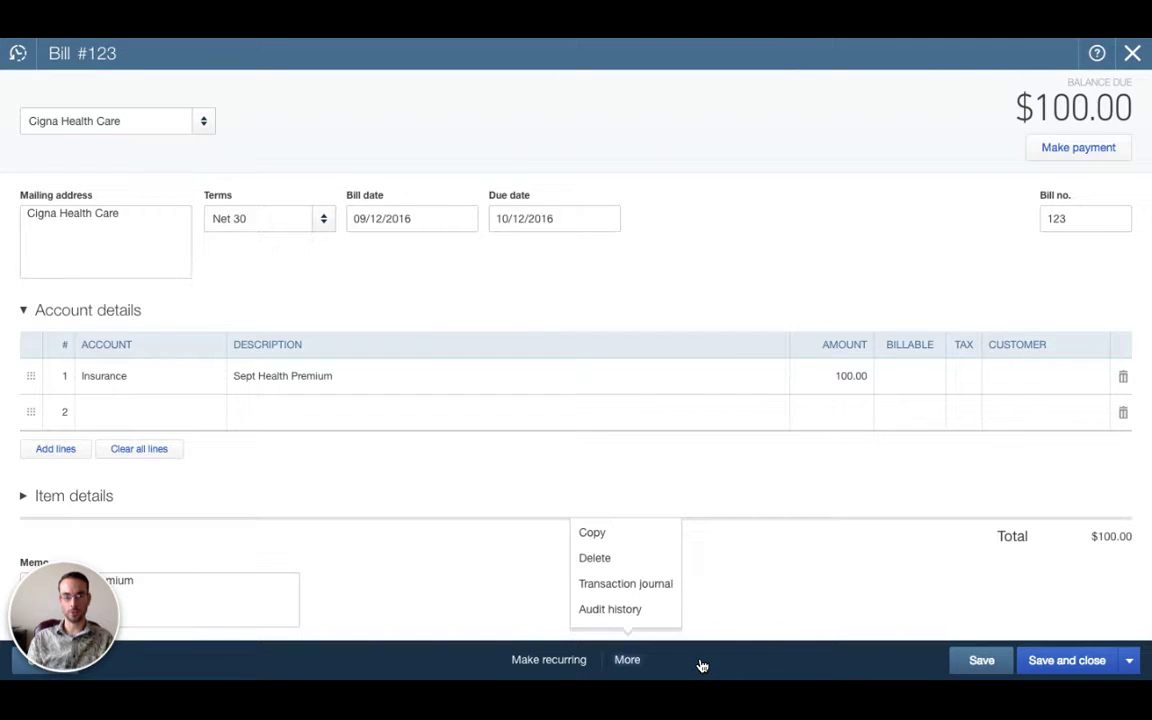
click(710, 573)
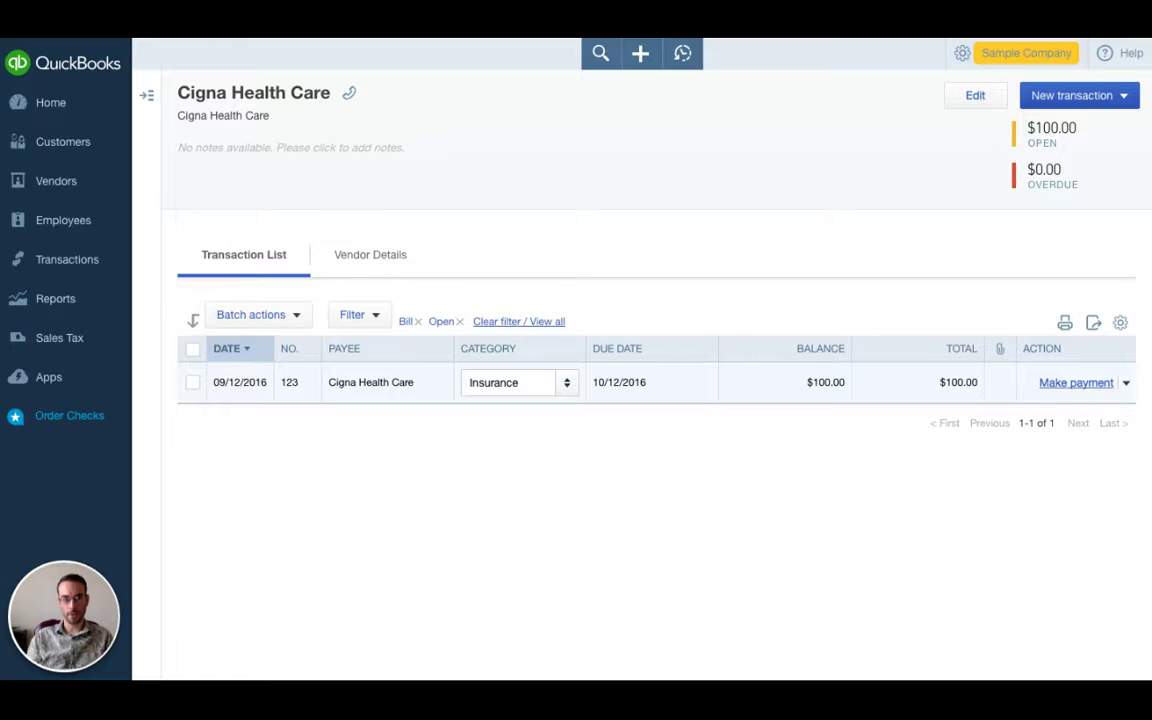
Step: Start a payment for Cigna Health Care's open bill, keeping that payee and Mastercard as the payment account
click(1076, 382)
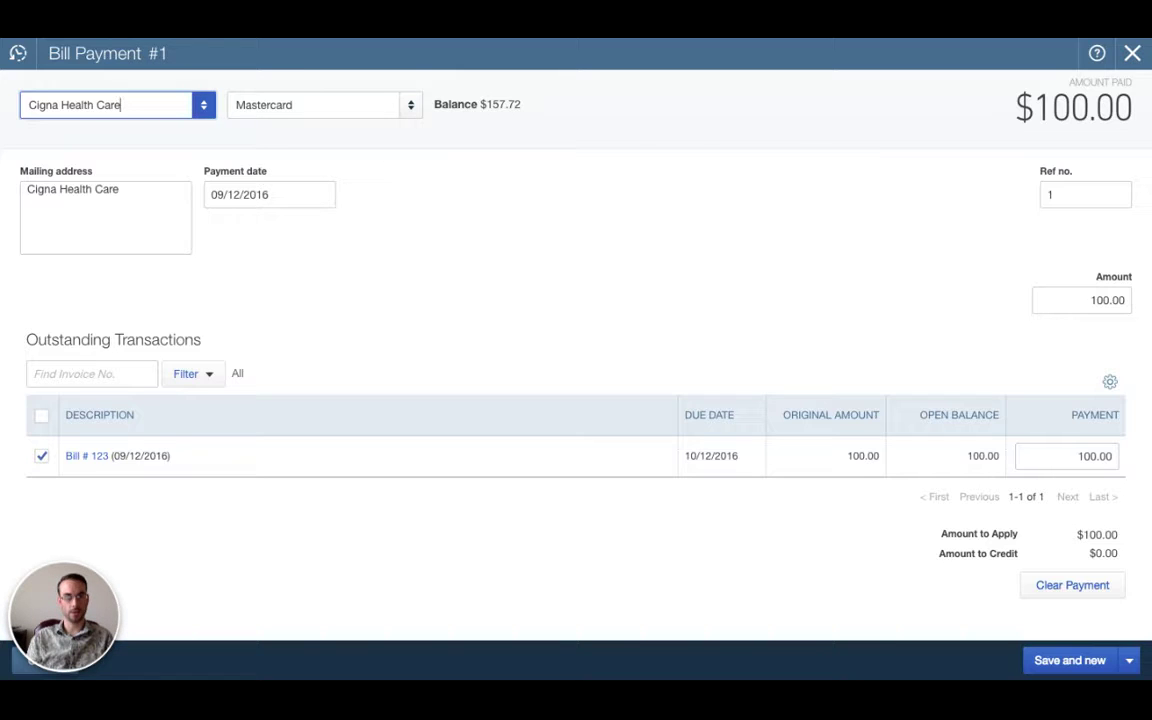
click(110, 104)
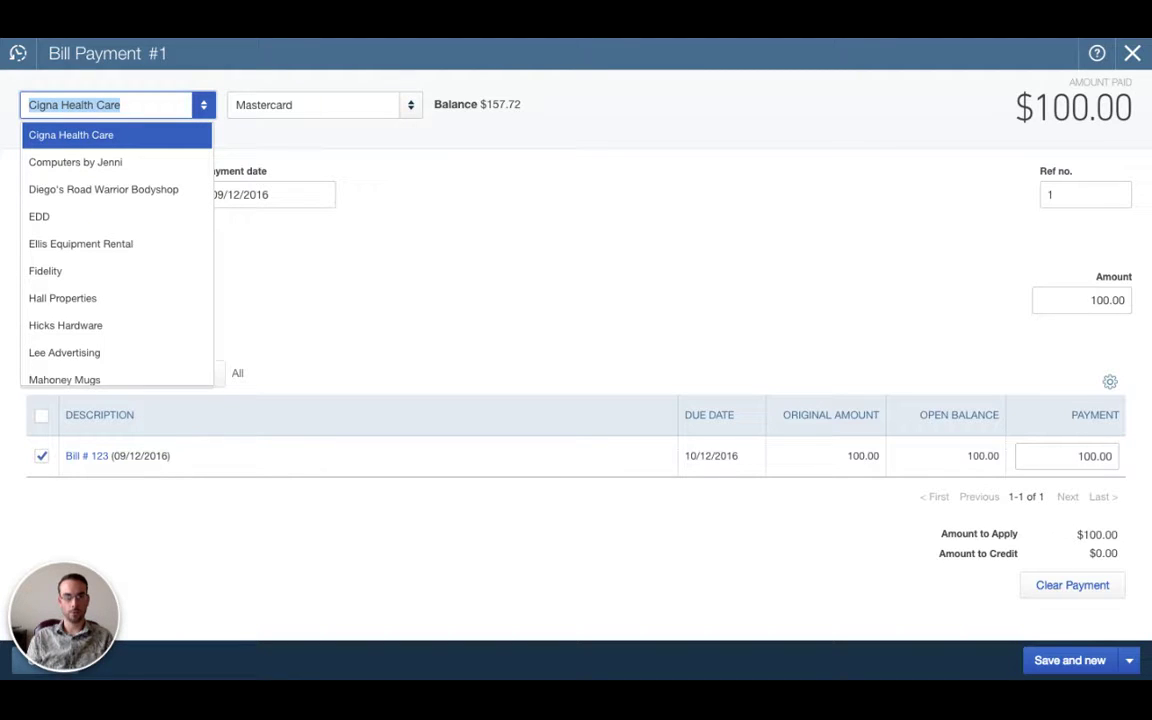
key(Return)
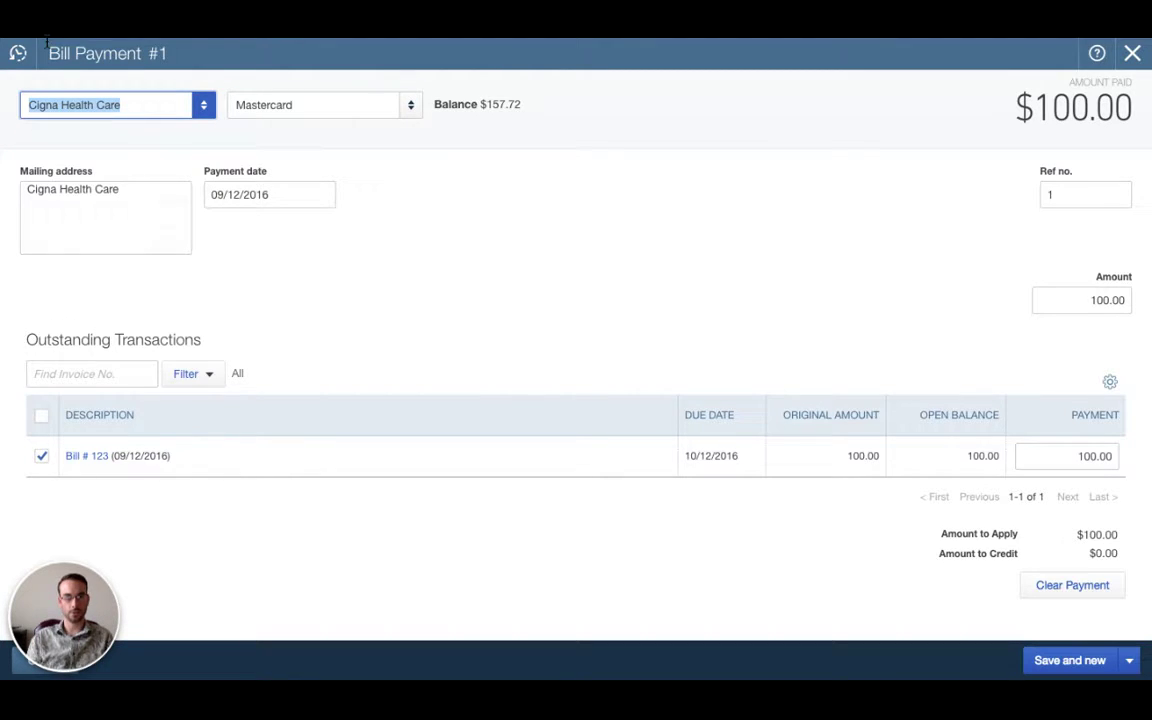
key(Tab)
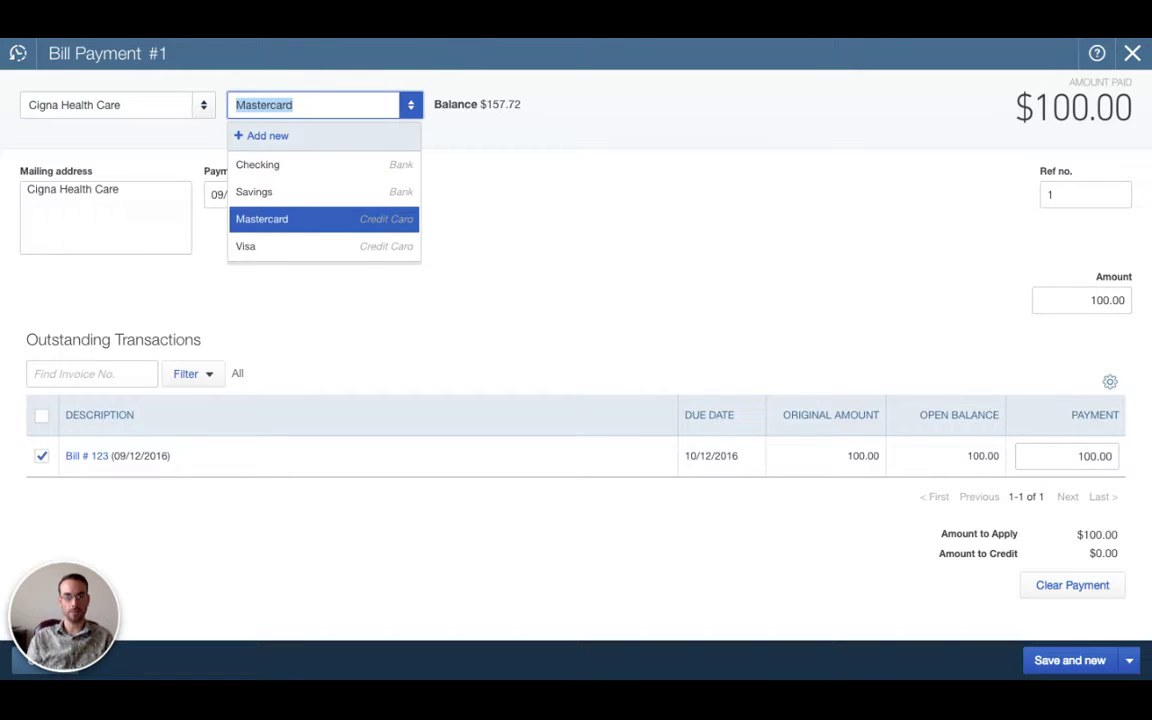
key(Return)
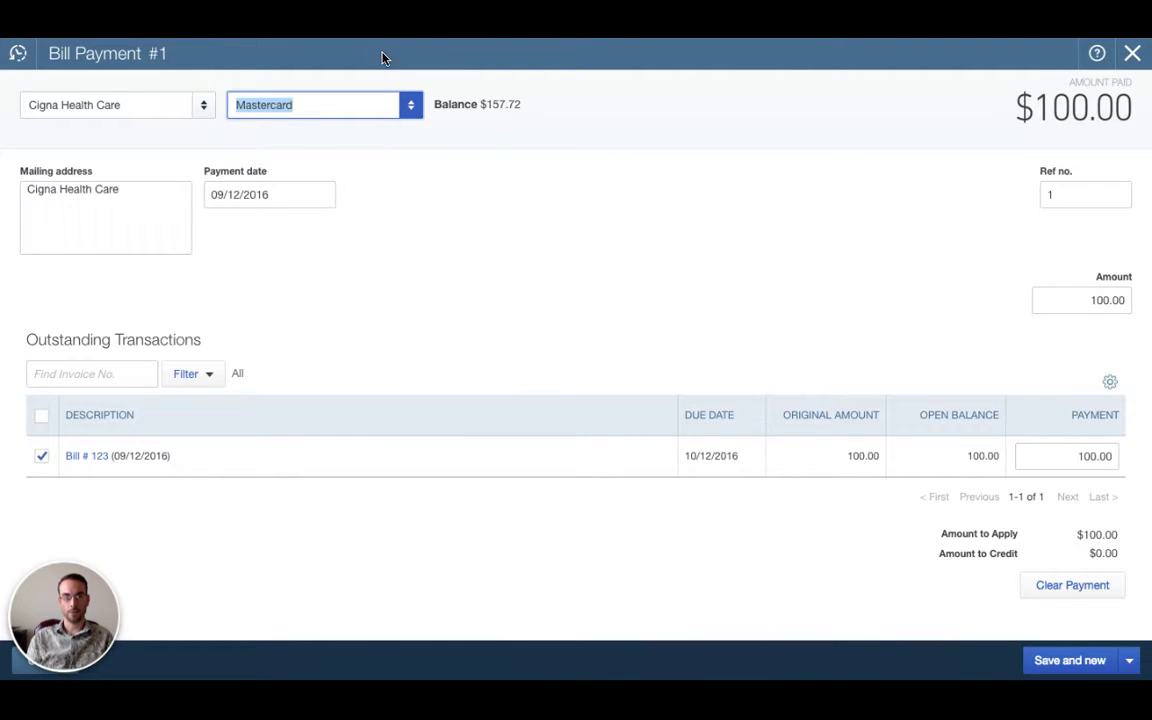
Step: Set the bill payment's reference number to XYZ
key(Tab)
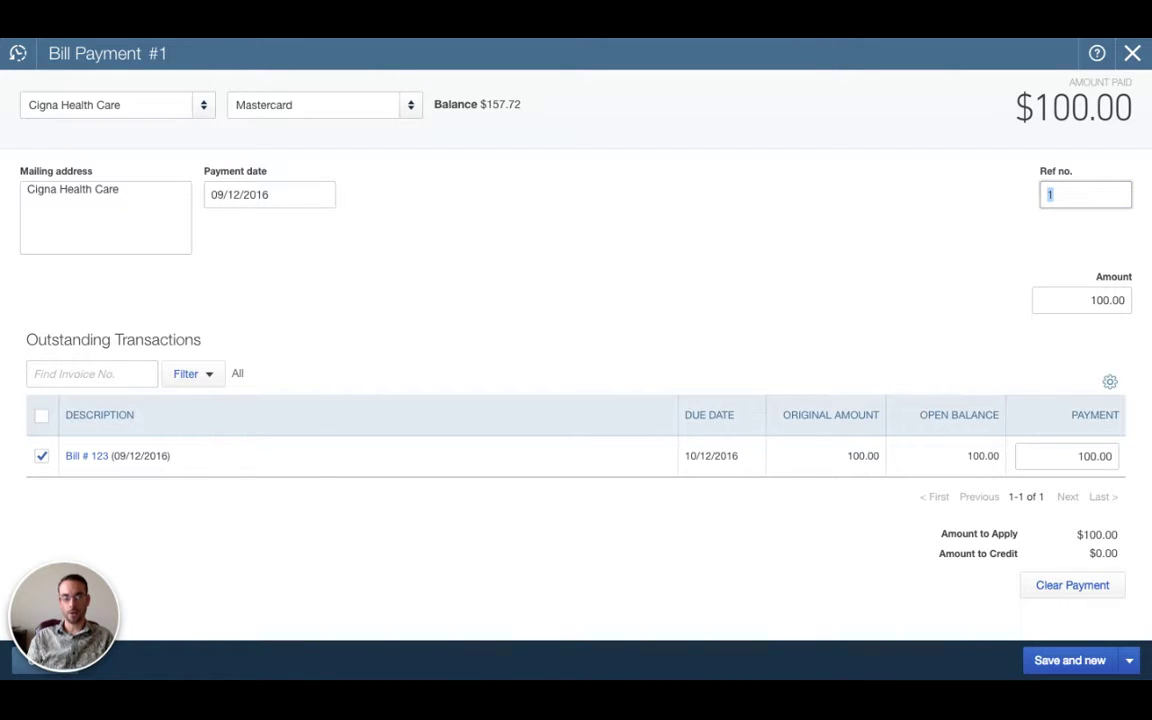
text(XYZ)
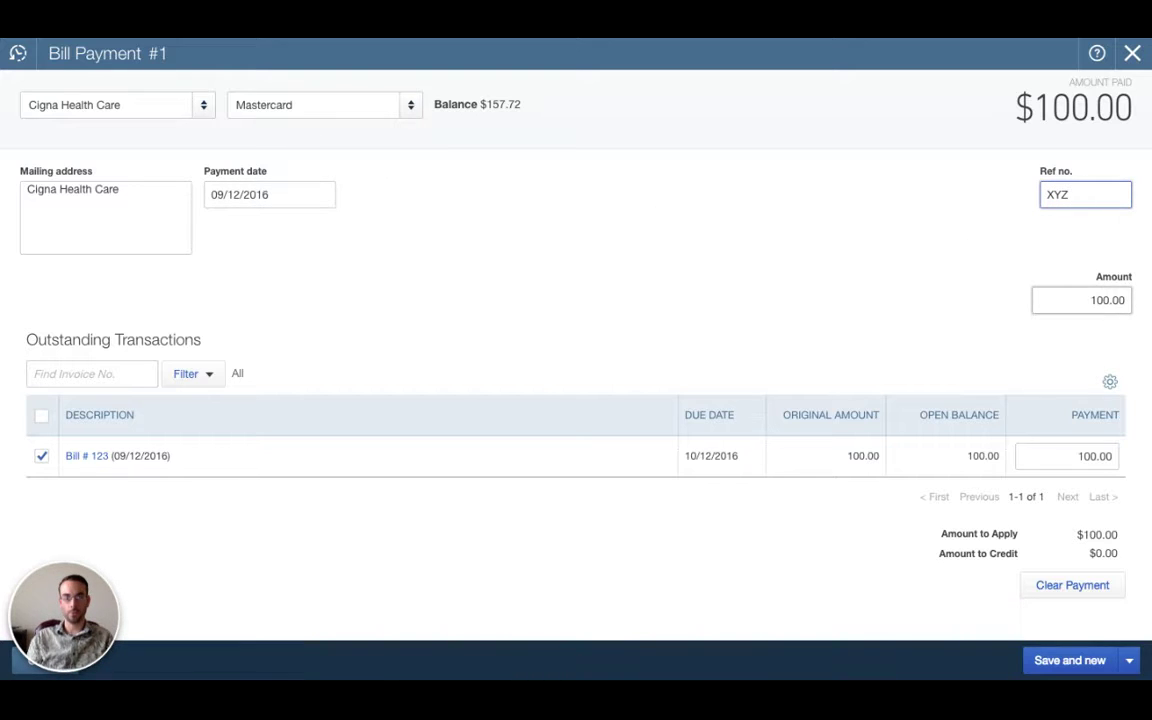
click(158, 500)
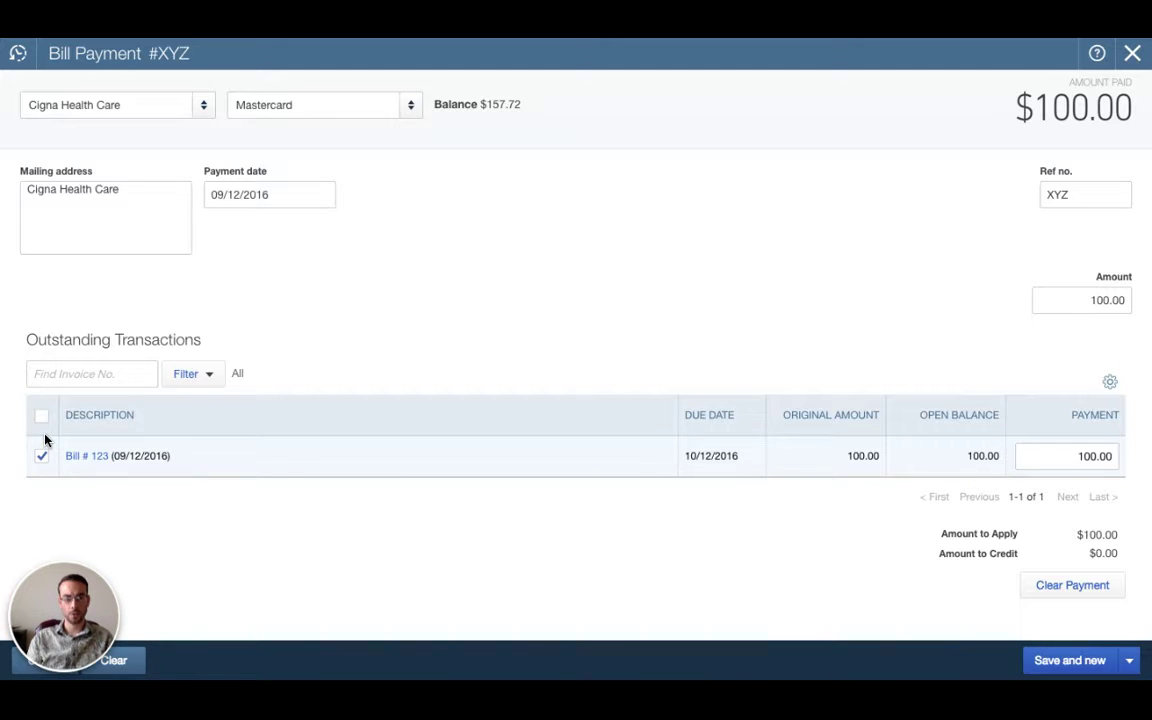
Step: Review the payment's applied bill, memo and attachments section, and save and close the payment
scroll(170, 531, down, 1)
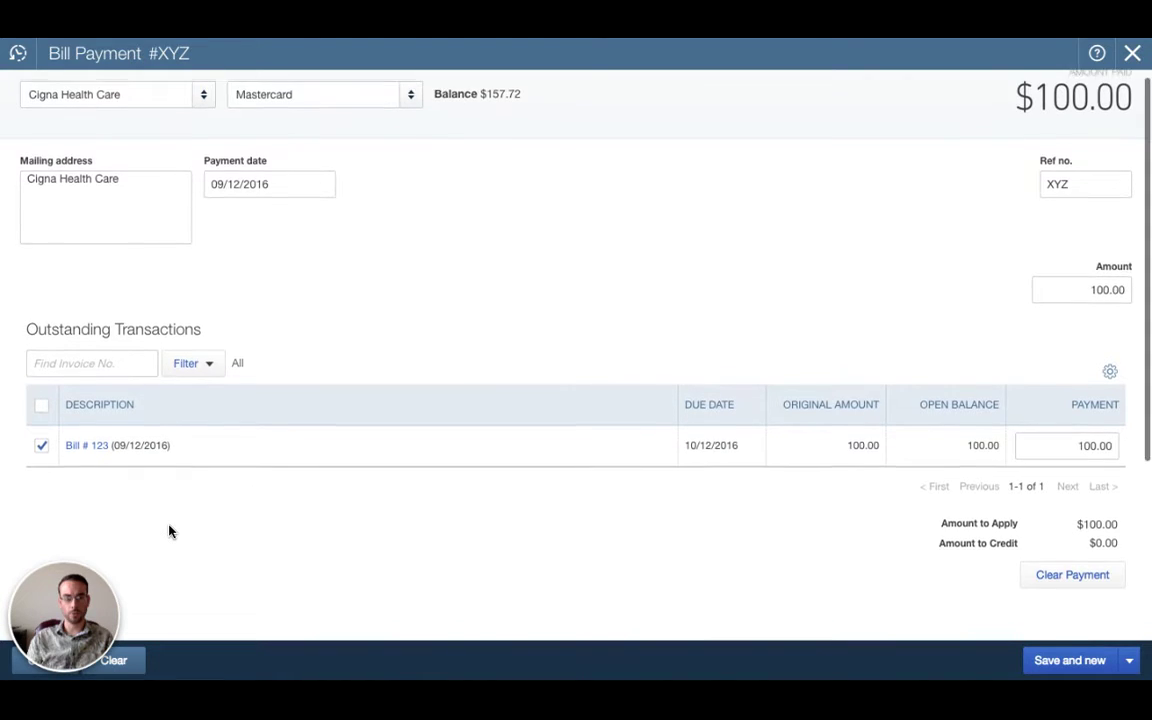
scroll(170, 531, down, 1)
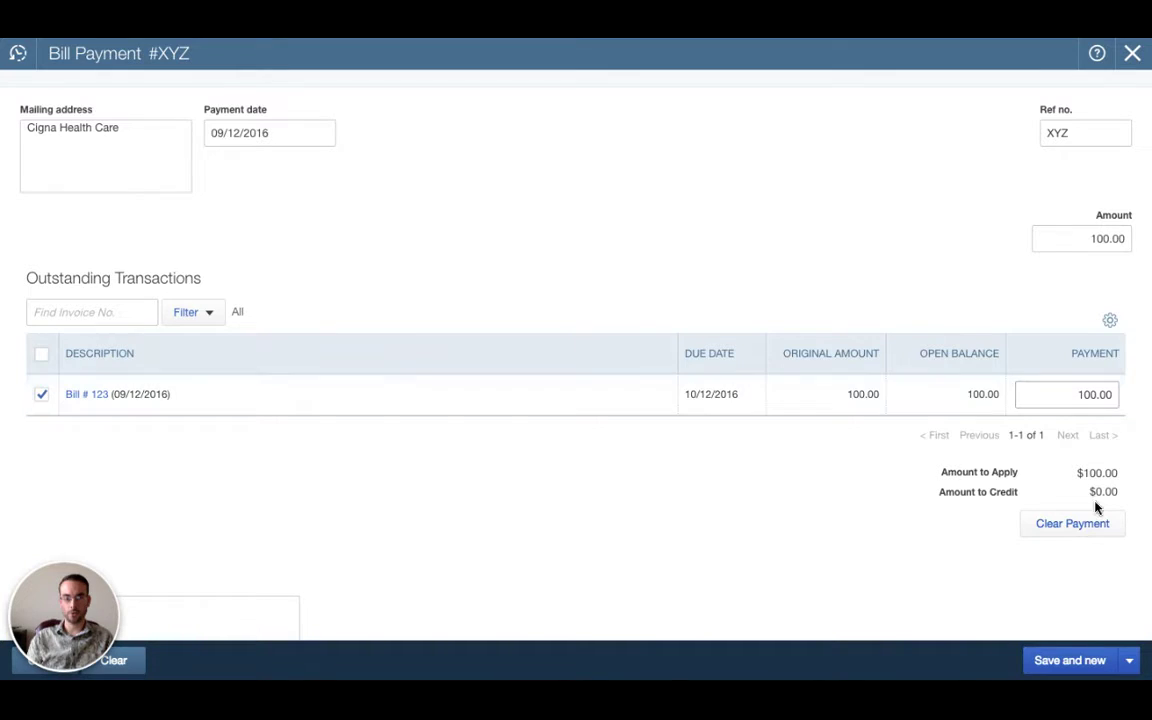
scroll(1005, 558, down, 3)
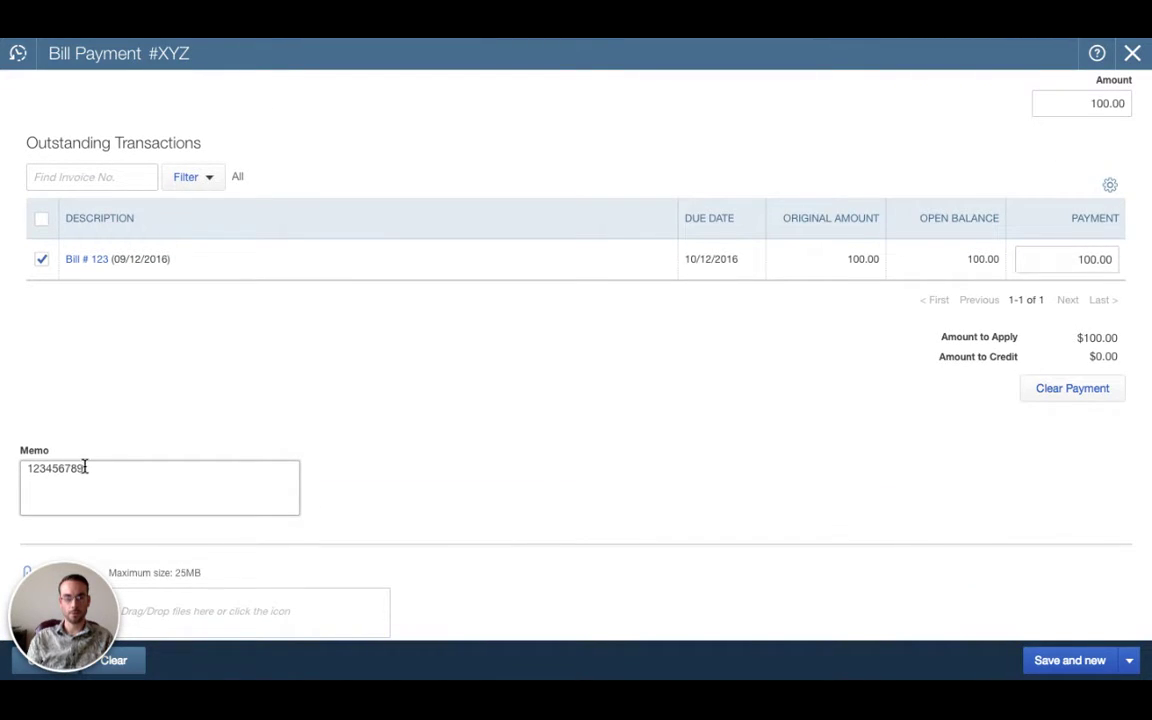
scroll(87, 468, down, 1)
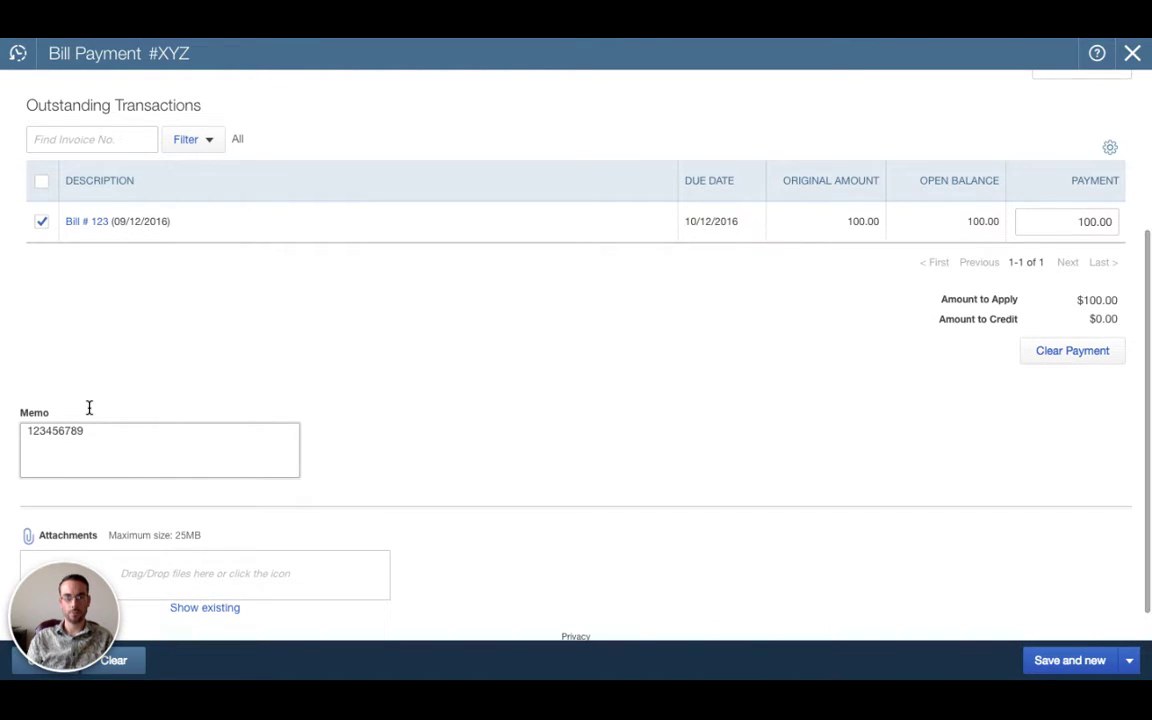
scroll(113, 442, up, 1)
scroll(113, 447, down, 1)
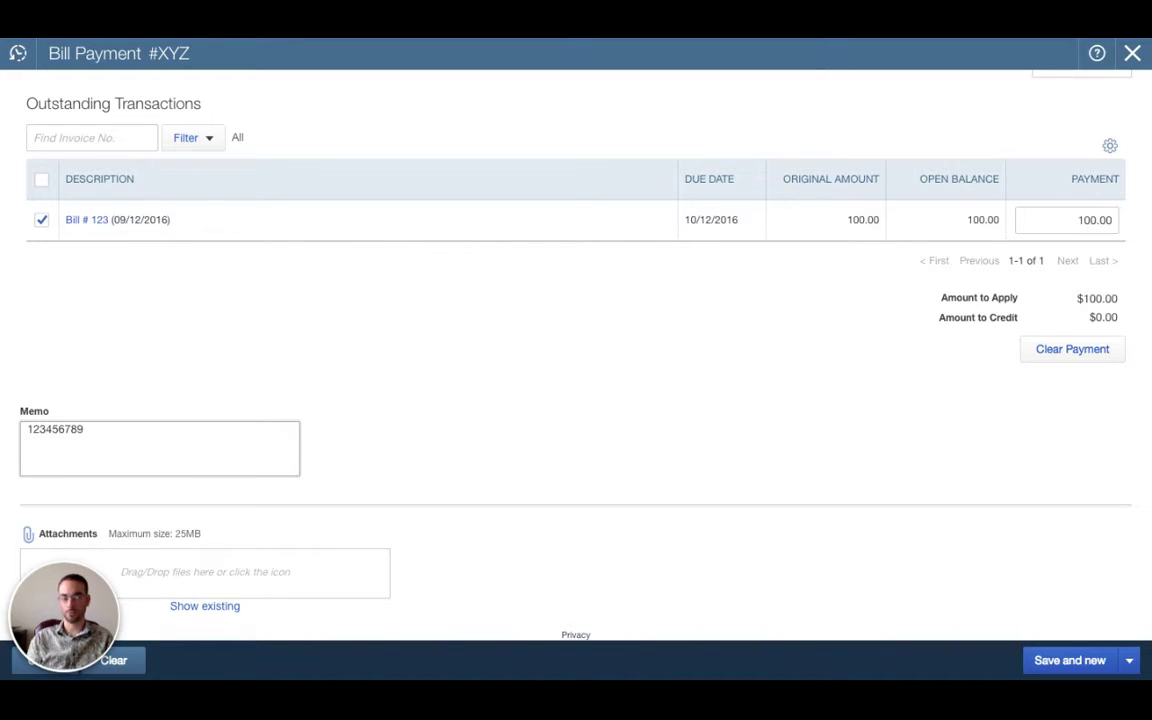
click(640, 432)
scroll(586, 530, down, 1)
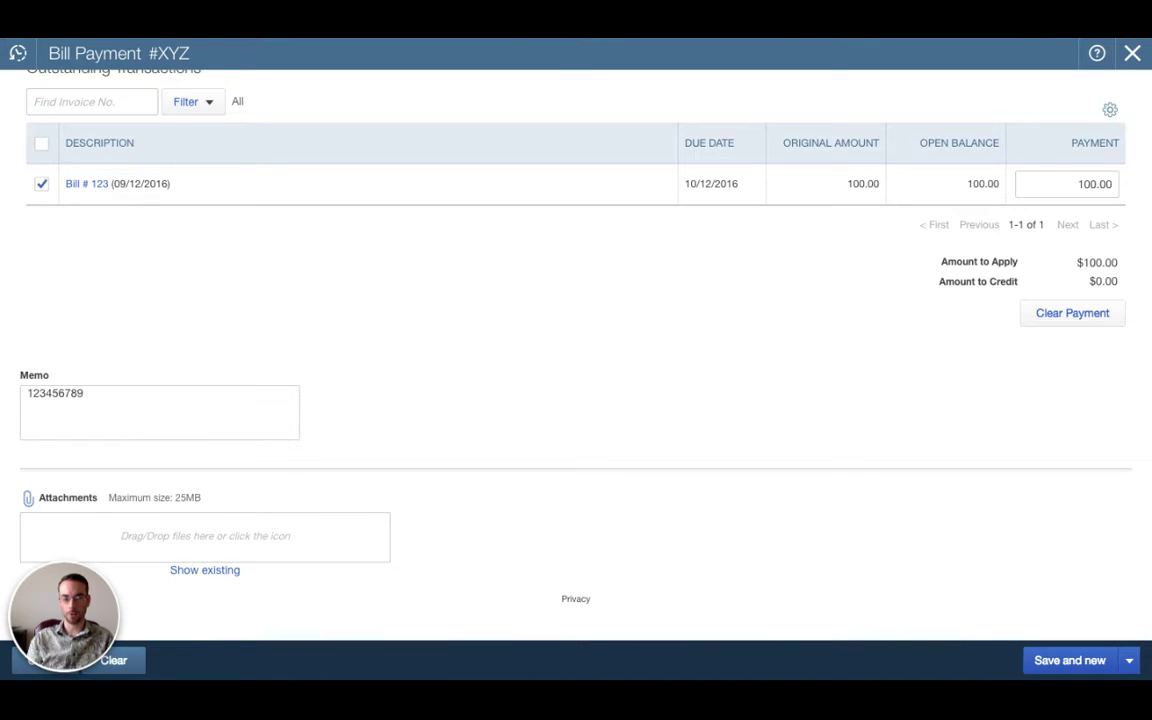
click(1129, 660)
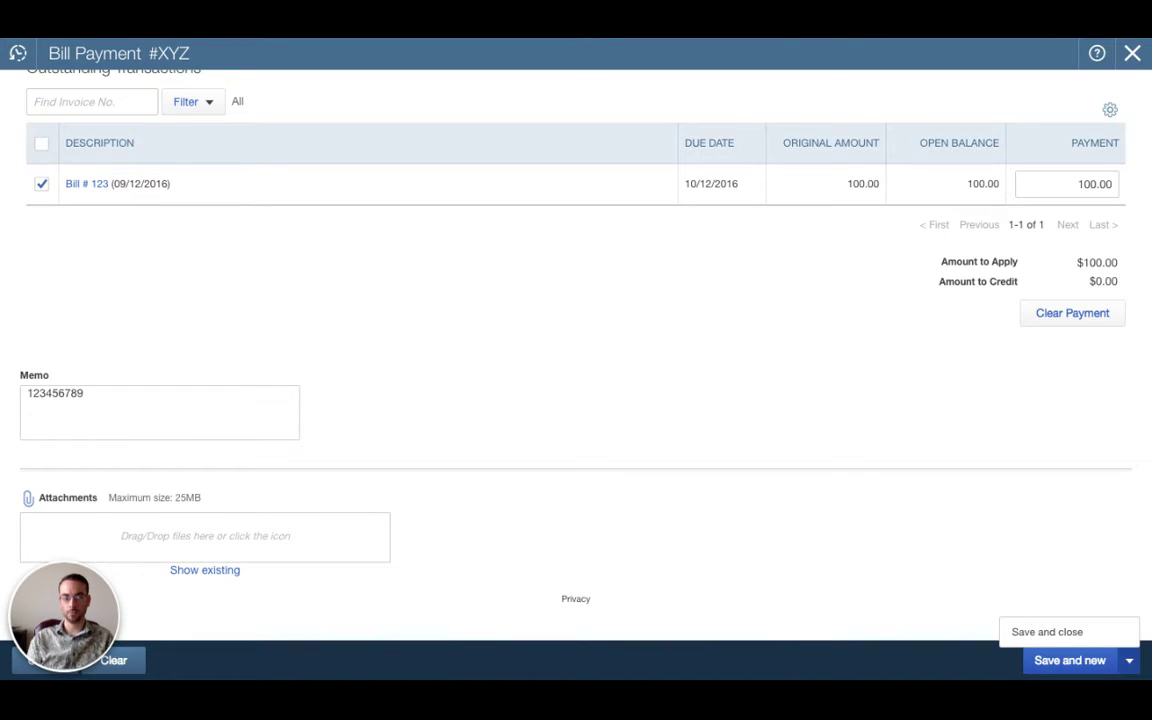
click(1136, 630)
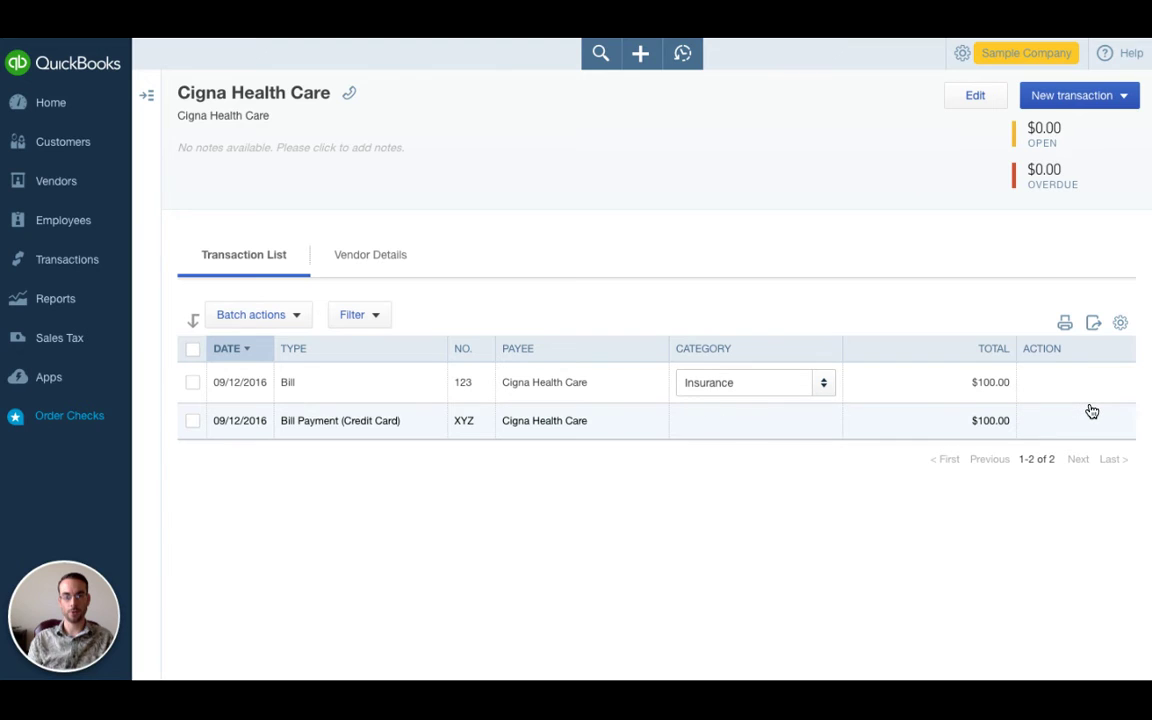
Step: Reopen the credit card bill payment XYZ from Cigna Health Care's transaction list and show its additional actions
click(657, 404)
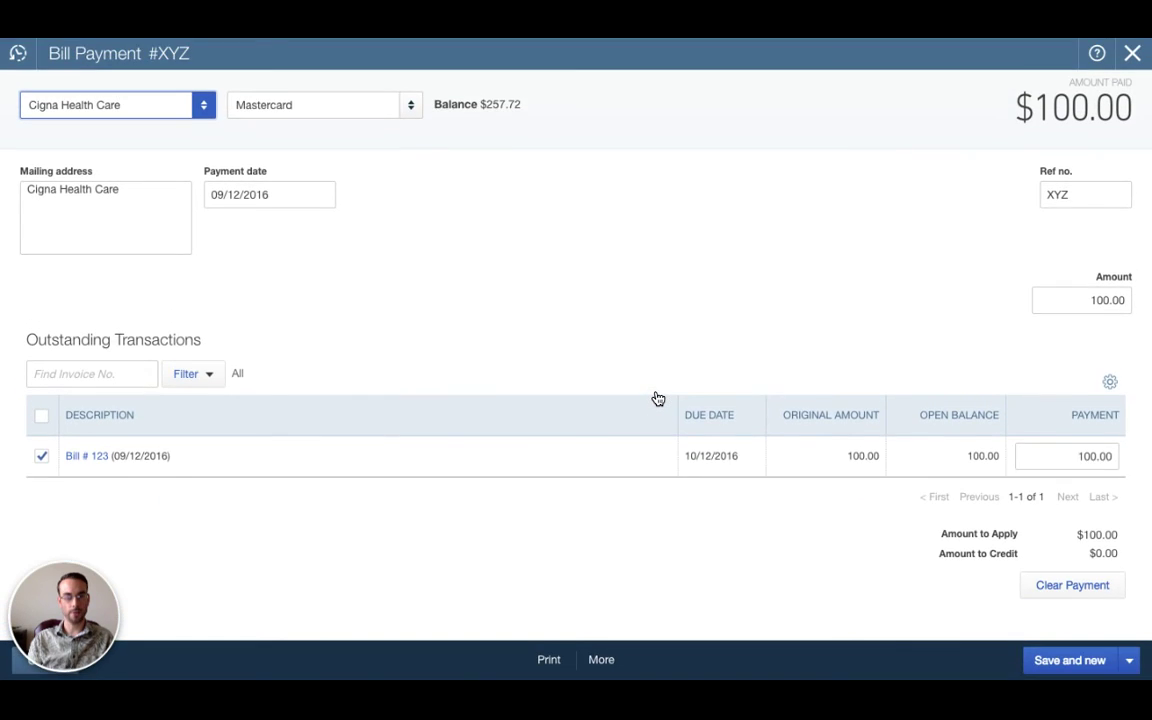
click(670, 660)
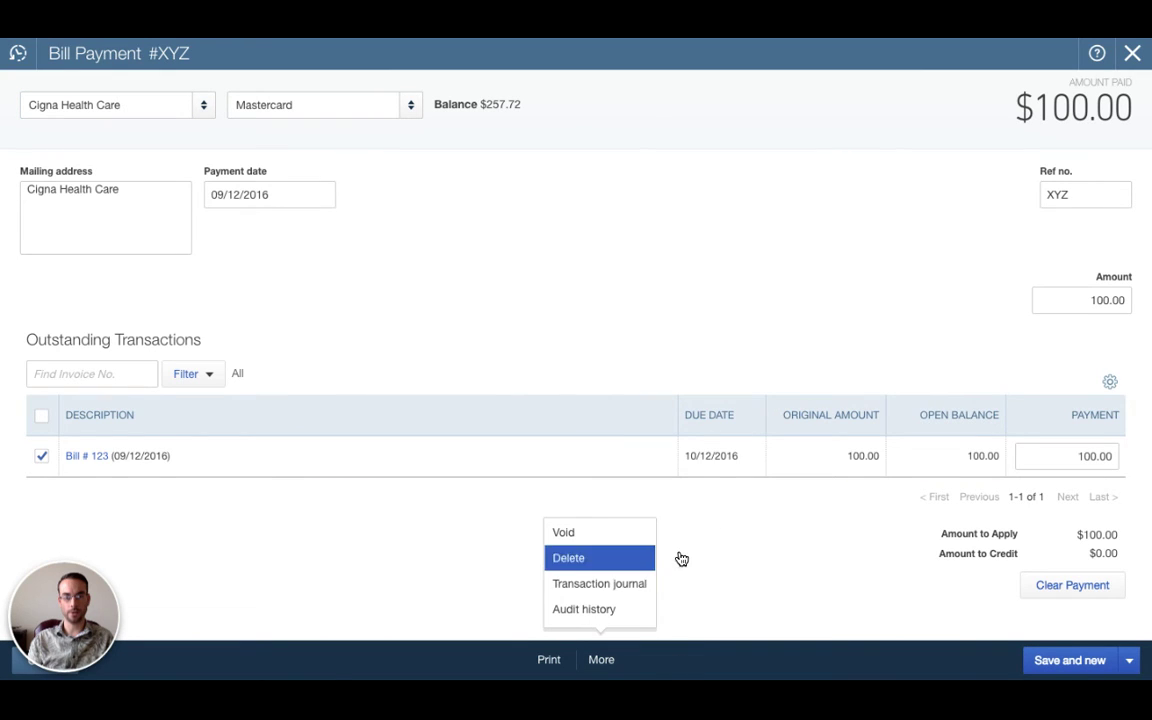